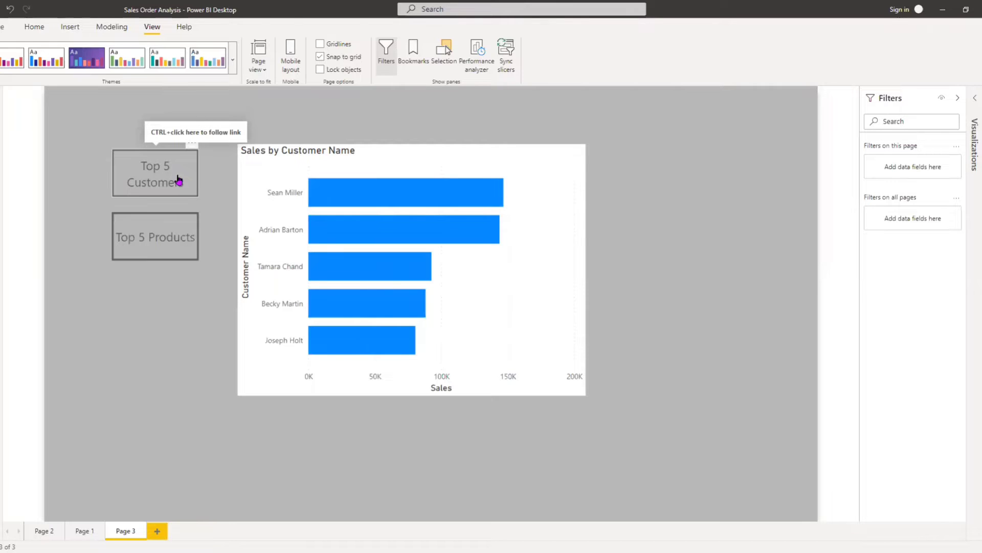
Try the finished page's buttons, switching to the Top 5 Products chart and back to the Top 5 Customers chart
{"action": "left_click", "coordinate": [184, 241], "text": "ctrl"}
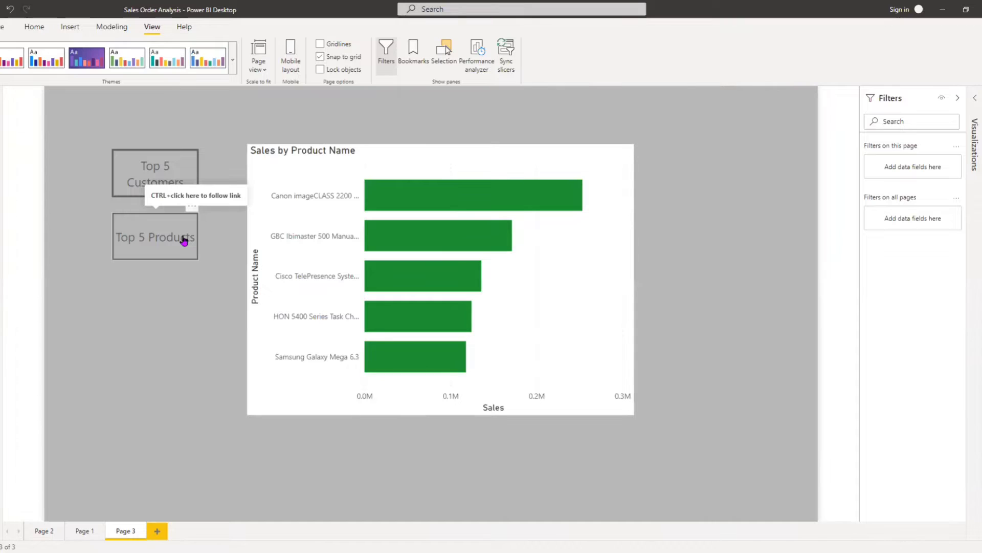
{"action": "left_click", "coordinate": [146, 193], "text": "ctrl"}
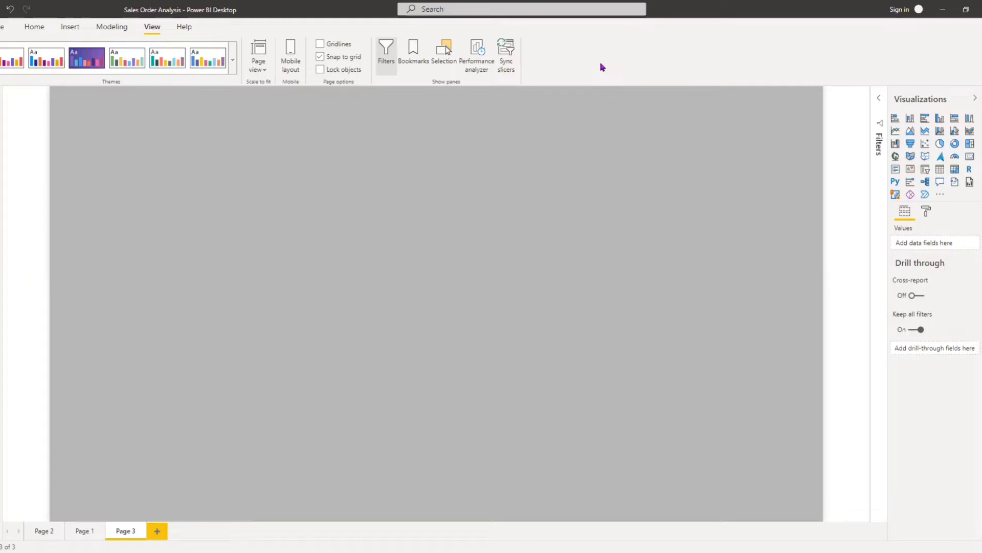
Add a stacked bar chart to the empty Page 3, place it near the page's upper middle and enlarge it
{"action": "left_click", "coordinate": [896, 120]}
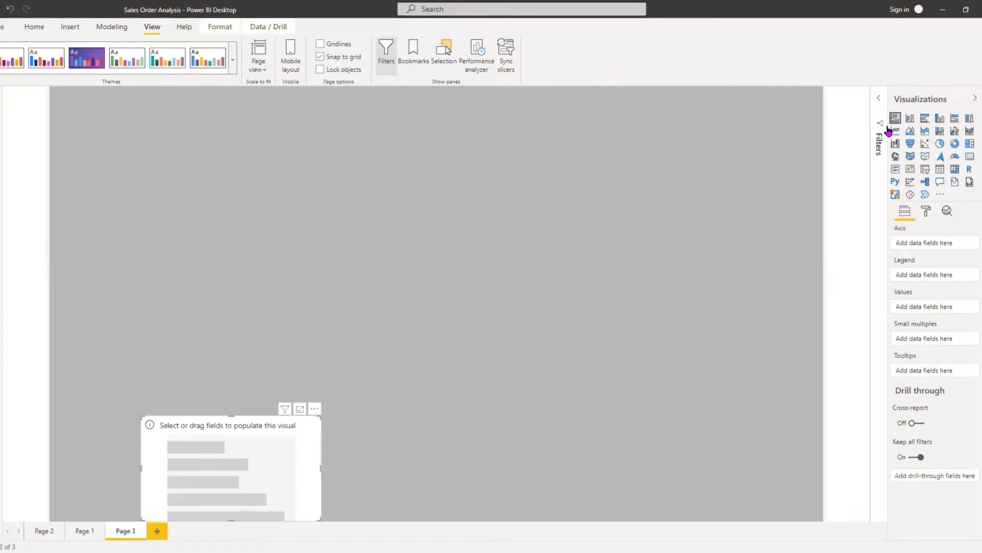
{"action": "left_click_drag", "start_coordinate": [285, 412], "coordinate": [497, 129]}
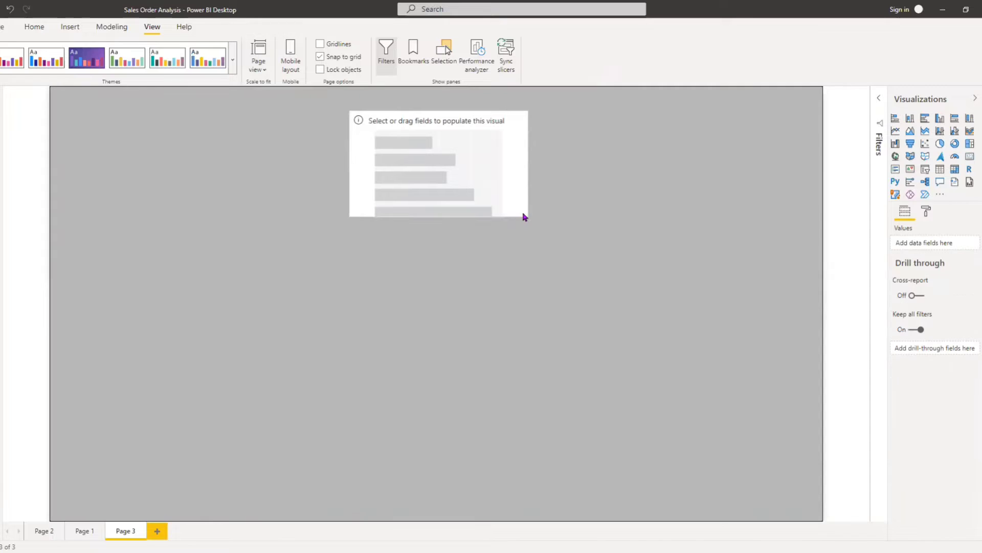
{"action": "left_click_drag", "start_coordinate": [524, 212], "coordinate": [563, 299]}
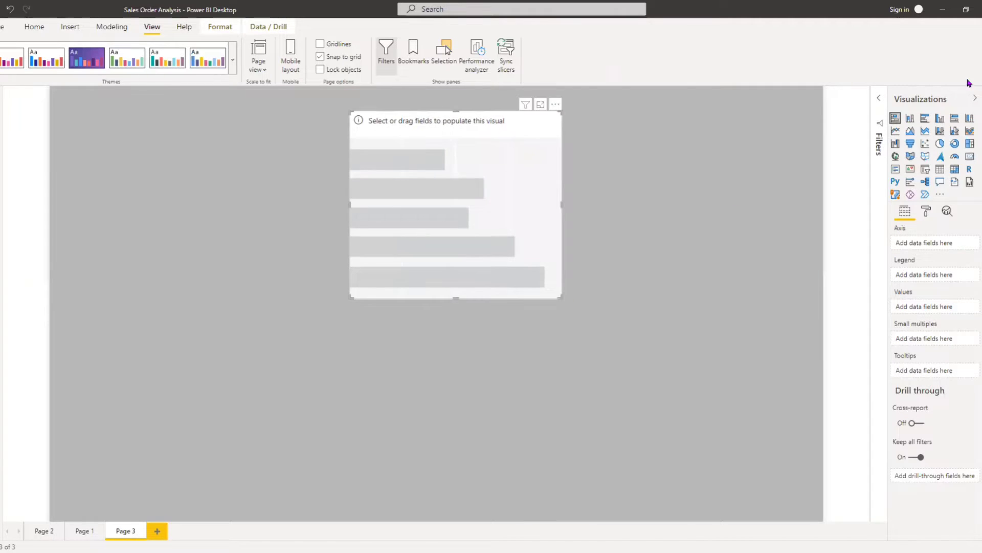
Set the bar chart's axis to Product Name from dProduct and its values to Sales from fOrder
{"action": "left_click", "coordinate": [975, 118]}
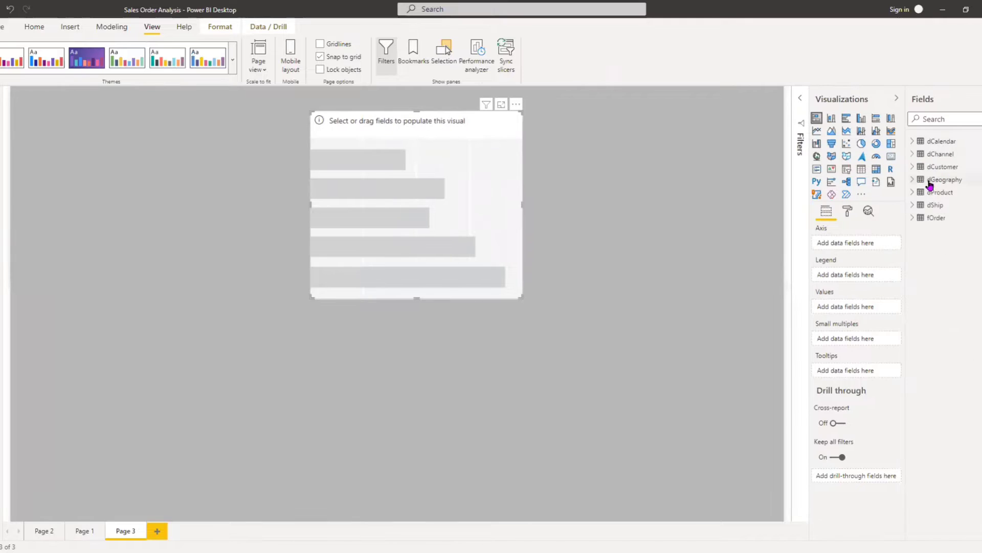
{"action": "left_click", "coordinate": [919, 194]}
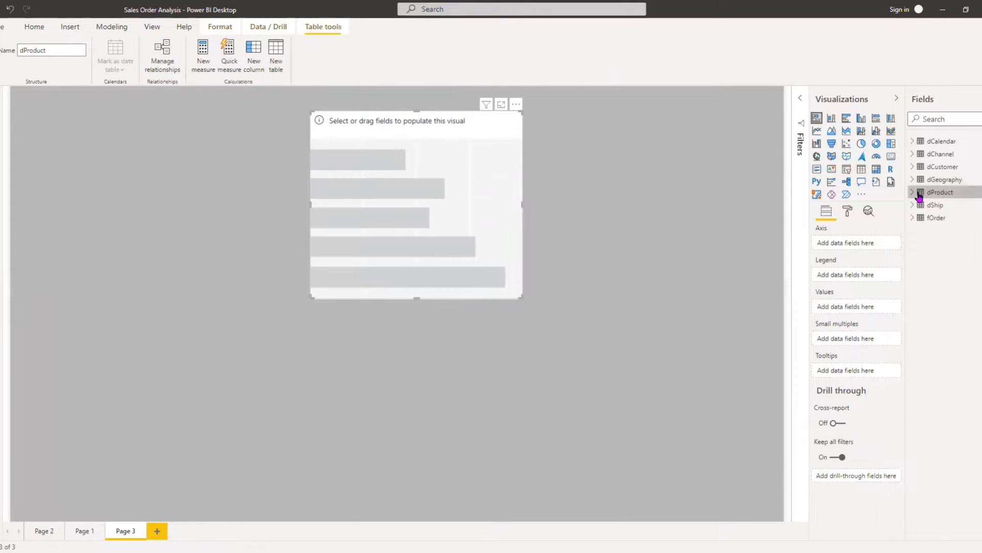
{"action": "left_click", "coordinate": [914, 194]}
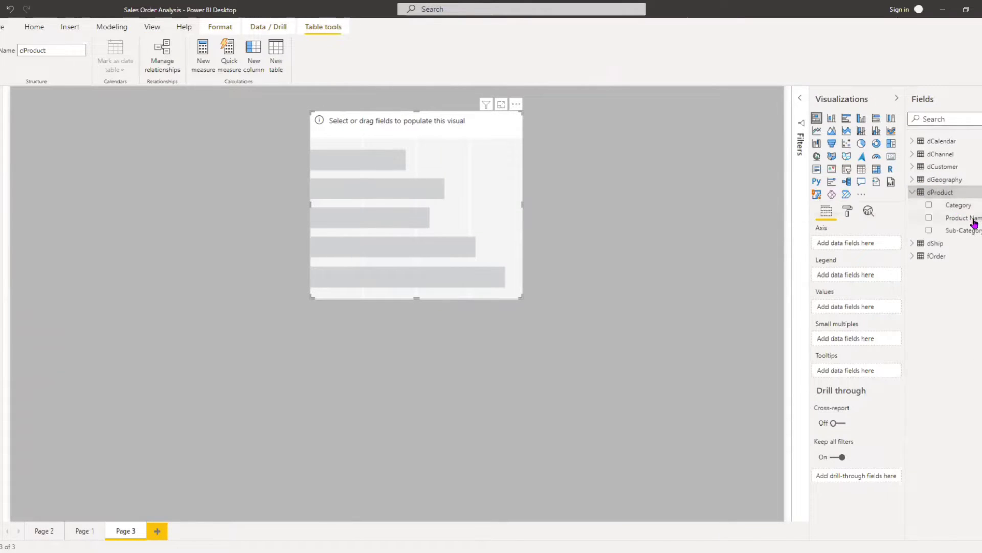
{"action": "left_click_drag", "start_coordinate": [974, 219], "coordinate": [876, 246]}
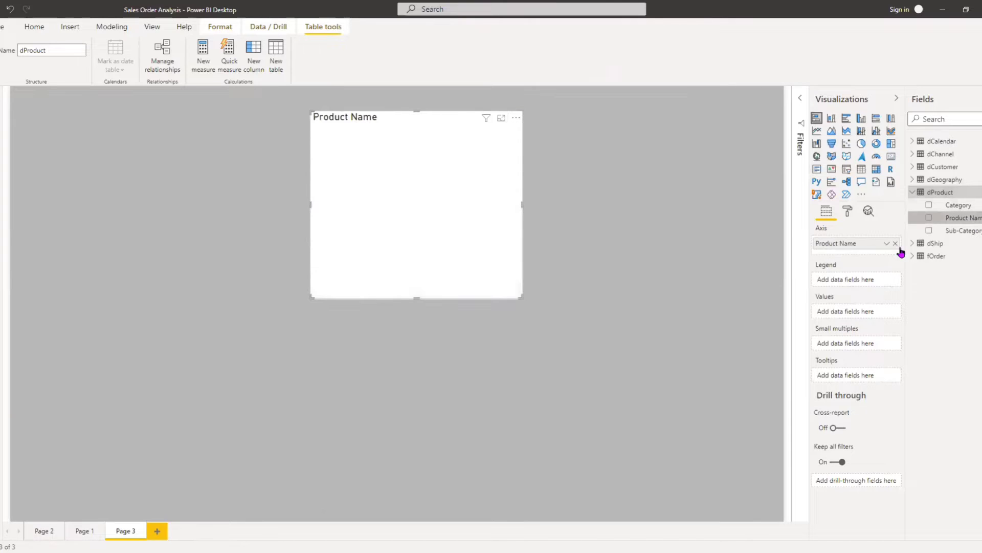
{"action": "left_click", "coordinate": [918, 256]}
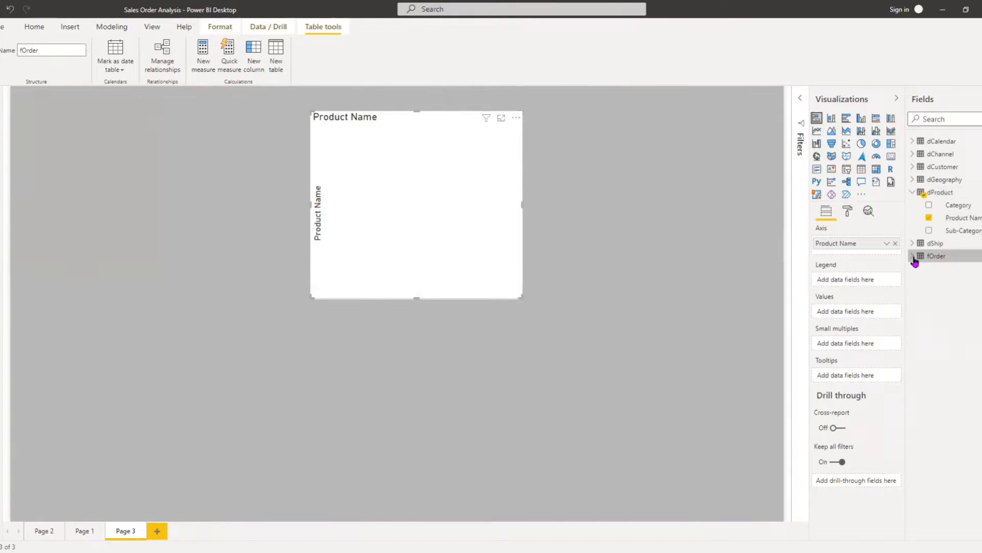
{"action": "left_click", "coordinate": [913, 256]}
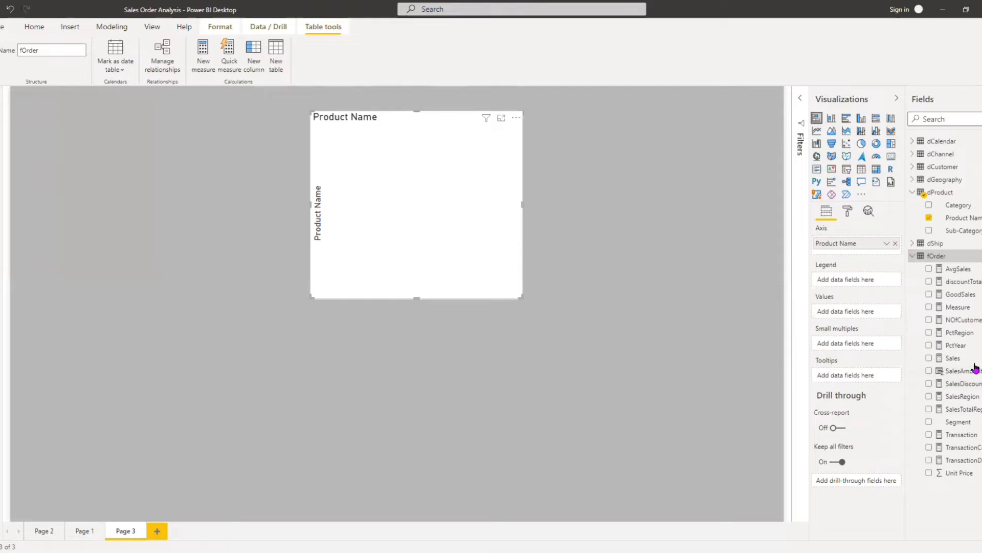
{"action": "left_click_drag", "start_coordinate": [953, 358], "coordinate": [888, 312]}
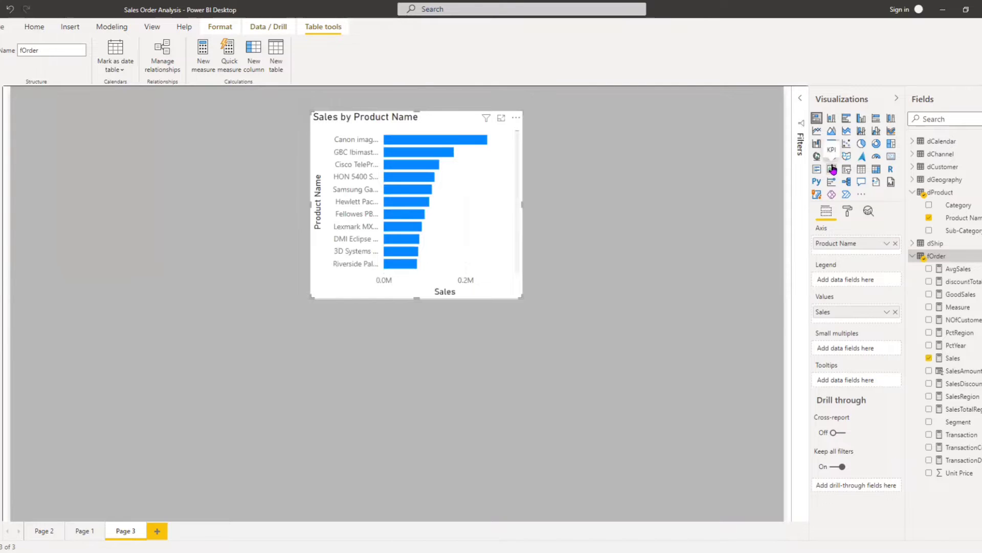
Filter the product chart's Product Name to the Top N 5 items by Sales, and enlarge the chart
{"action": "left_click", "coordinate": [802, 100]}
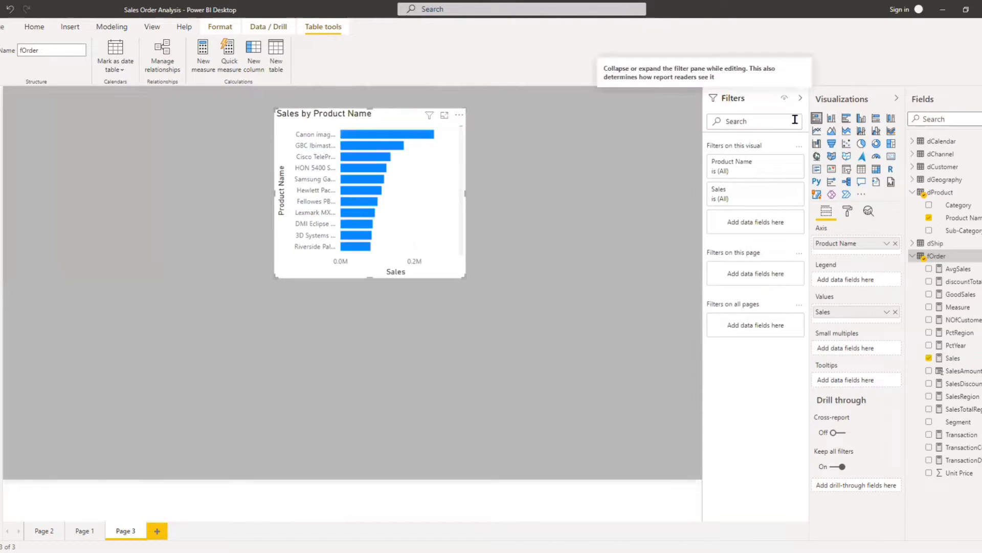
{"action": "left_click", "coordinate": [789, 162]}
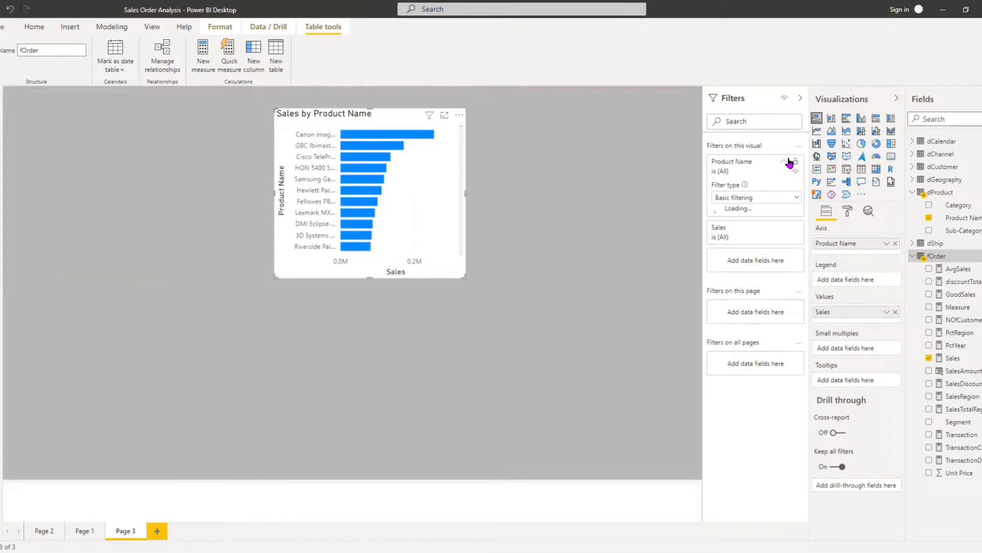
{"action": "left_click", "coordinate": [786, 198]}
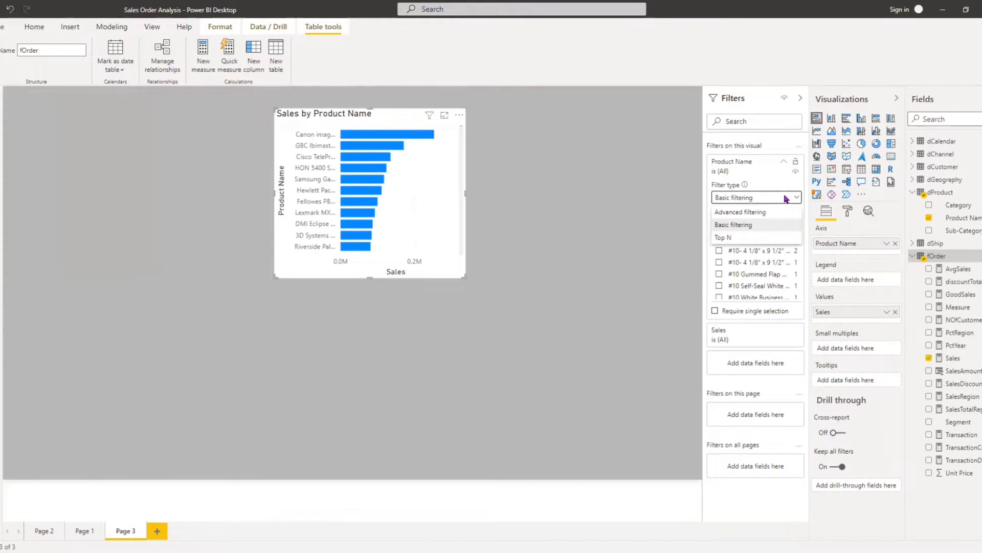
{"action": "left_click", "coordinate": [771, 239]}
{"action": "left_click", "coordinate": [775, 225]}
{"action": "type", "text": "5"}
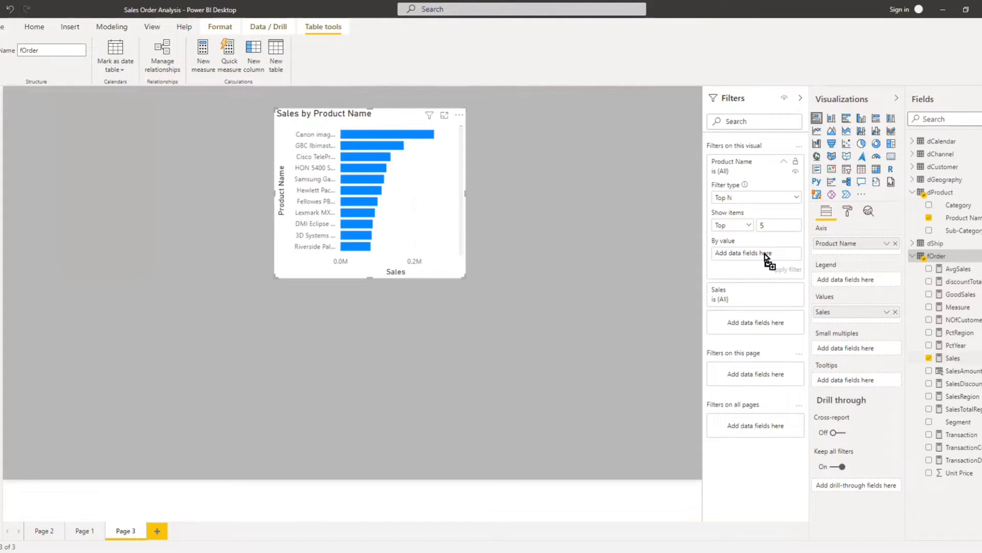
{"action": "left_click", "coordinate": [784, 270]}
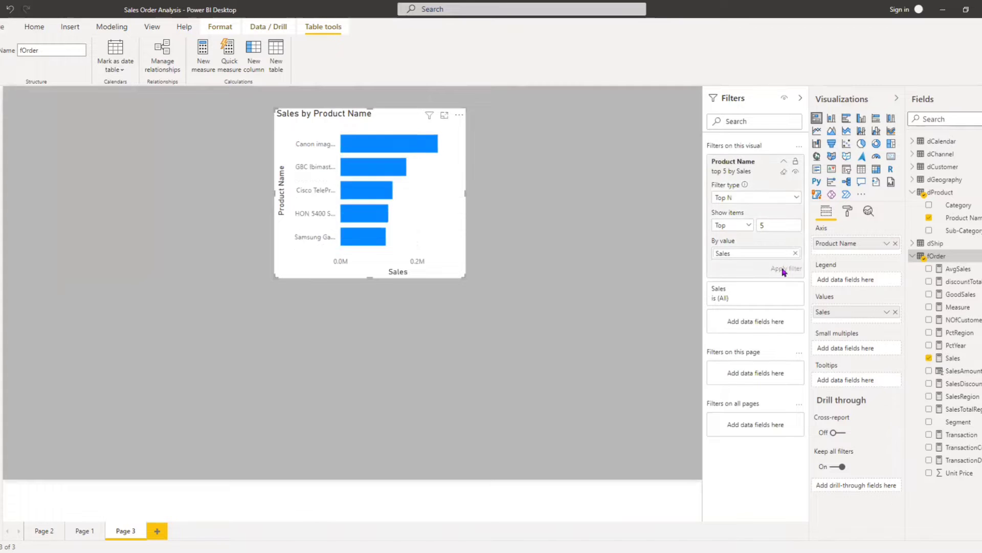
{"action": "left_click_drag", "start_coordinate": [465, 276], "coordinate": [495, 298]}
{"action": "left_click", "coordinate": [437, 336]}
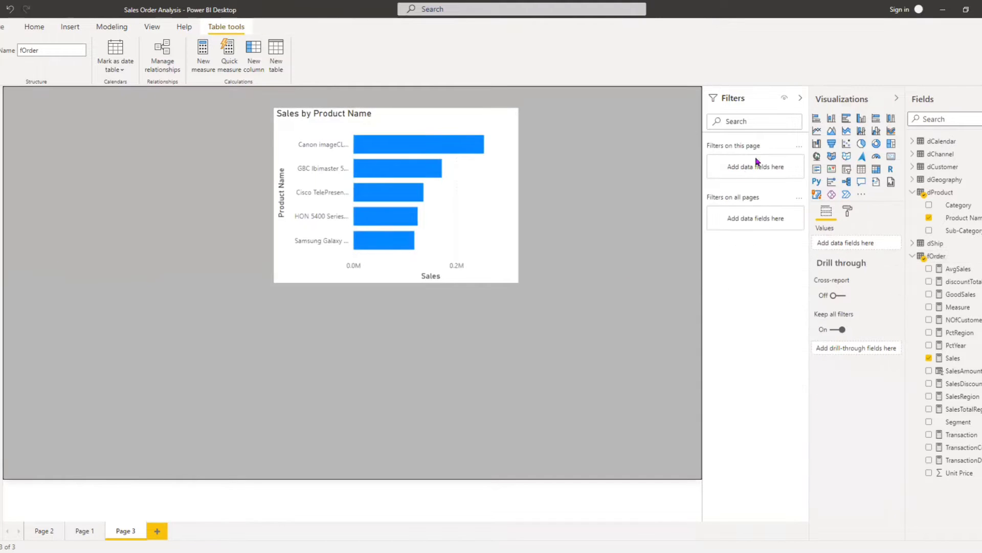
Add a second stacked bar chart directly below the product chart and enlarge it to a similar size
{"action": "left_click", "coordinate": [819, 121]}
{"action": "left_click_drag", "start_coordinate": [220, 405], "coordinate": [410, 315]}
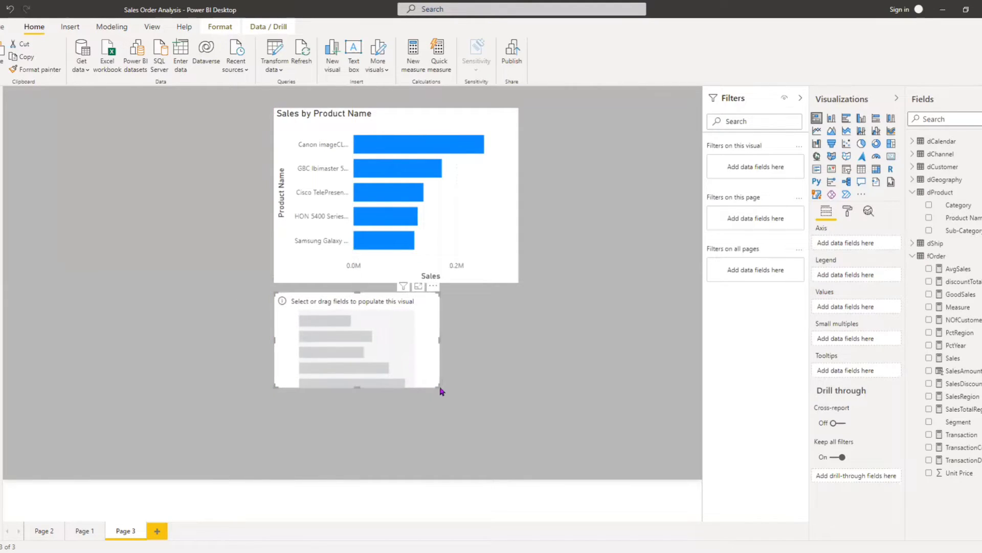
{"action": "left_click_drag", "start_coordinate": [438, 386], "coordinate": [521, 471]}
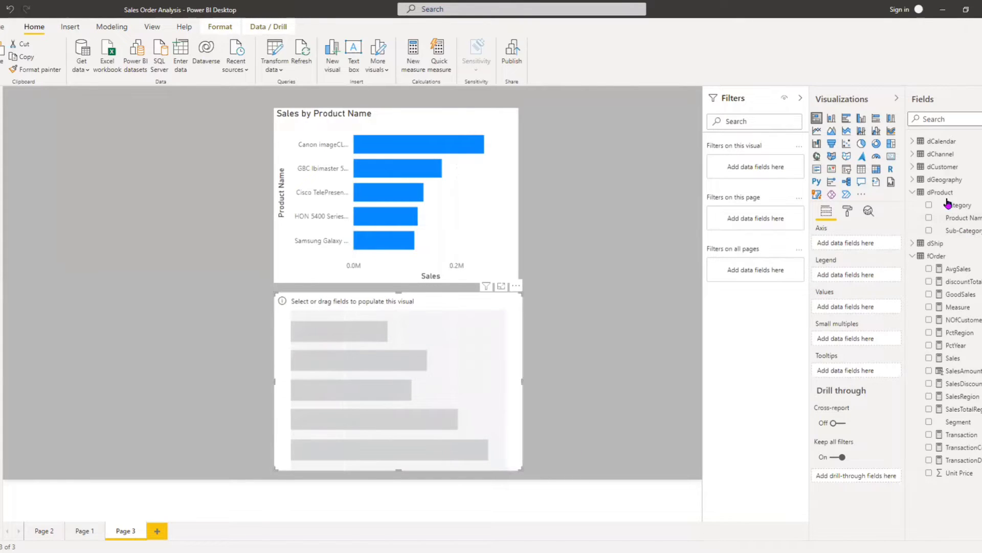
Set the second chart's axis to Customer Name from dCustomer and its values to Sales from fOrder
{"action": "left_click", "coordinate": [920, 169]}
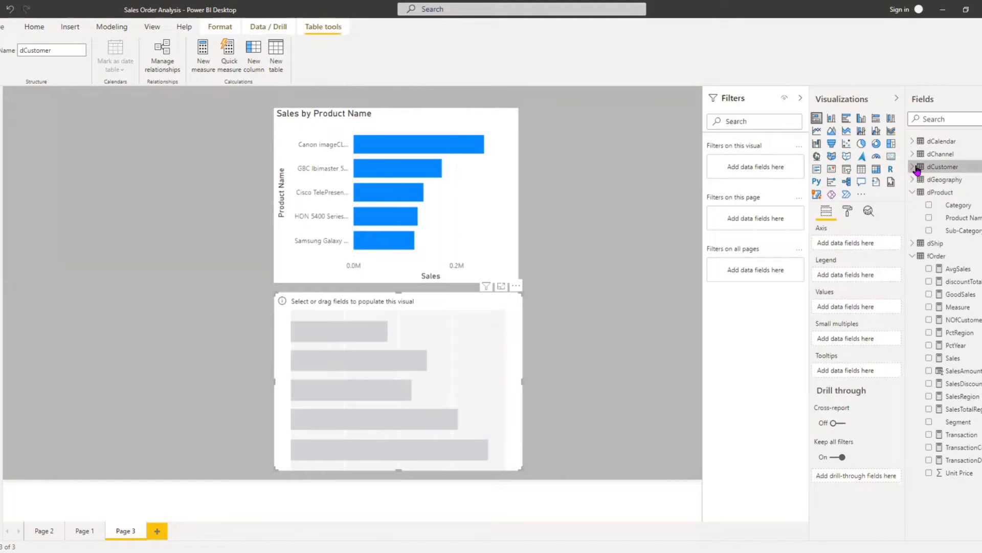
{"action": "left_click", "coordinate": [916, 168]}
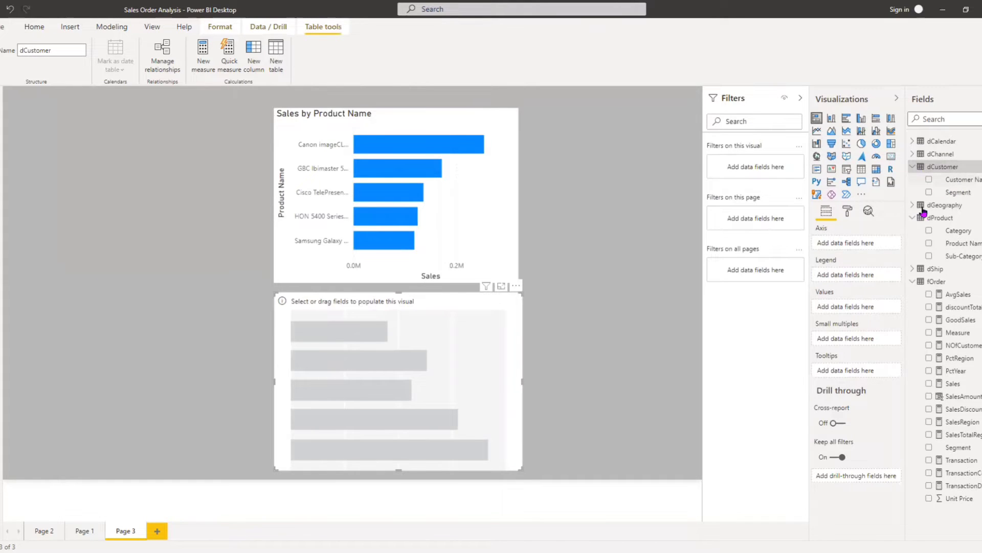
{"action": "left_click", "coordinate": [929, 179]}
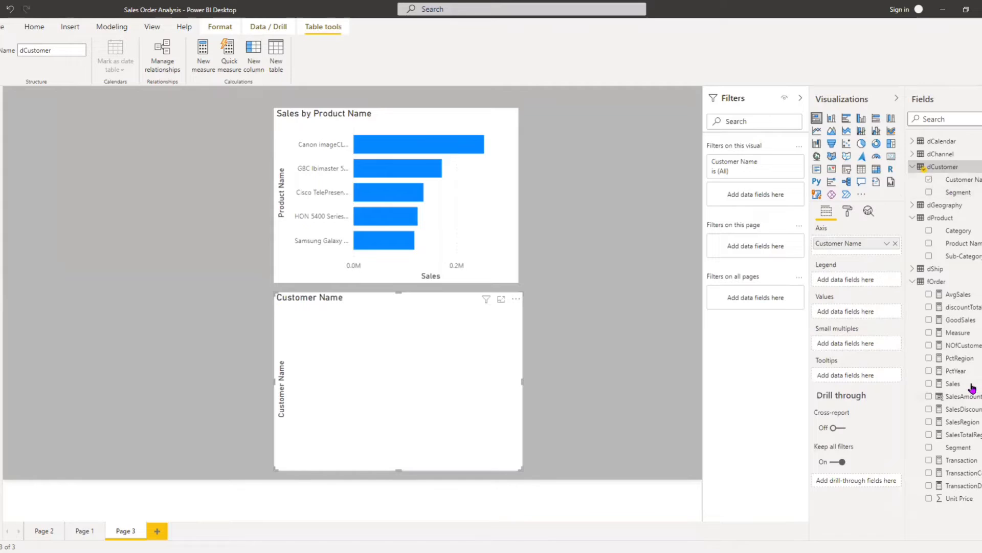
{"action": "left_click_drag", "start_coordinate": [972, 387], "coordinate": [858, 309]}
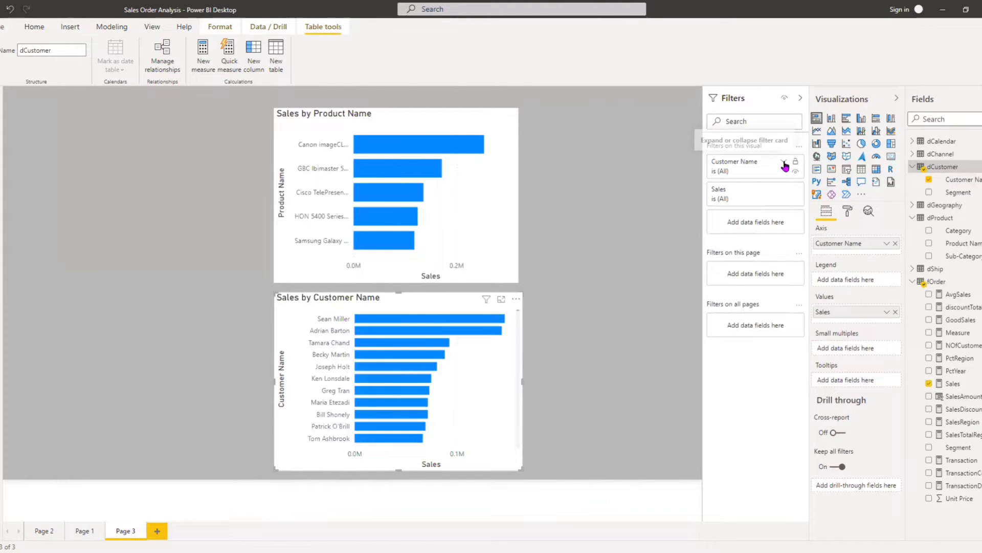
Filter the customer chart's Customer Name to the Top N 5 items by Sales
{"action": "left_click", "coordinate": [784, 165]}
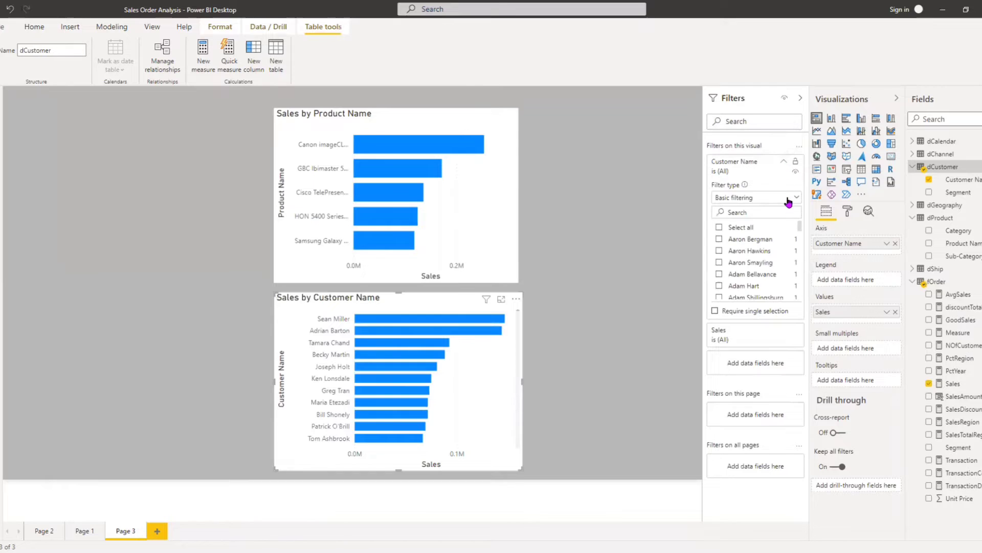
{"action": "left_click", "coordinate": [789, 200]}
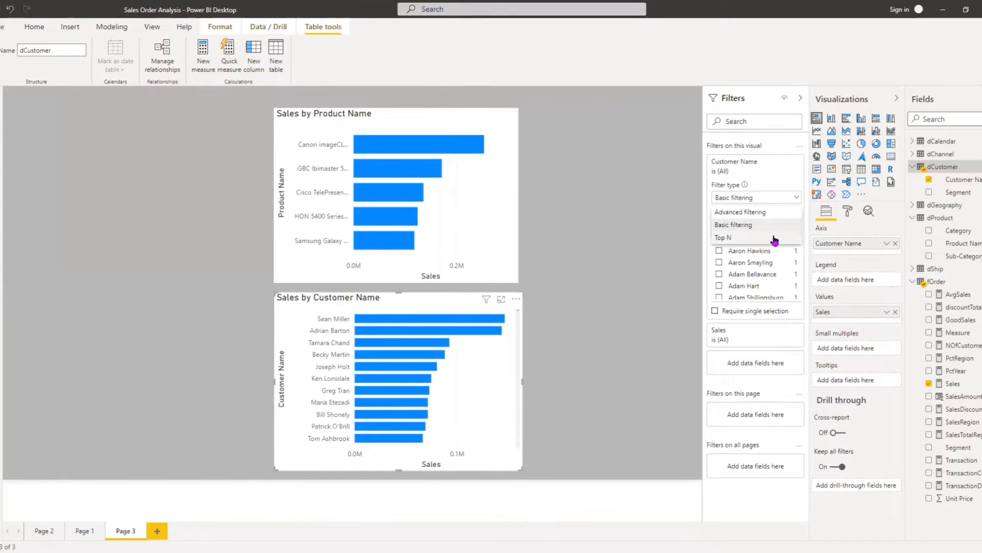
{"action": "left_click", "coordinate": [775, 238]}
{"action": "left_click", "coordinate": [775, 224]}
{"action": "type", "text": "5"}
{"action": "left_click_drag", "start_coordinate": [973, 390], "coordinate": [784, 270]}
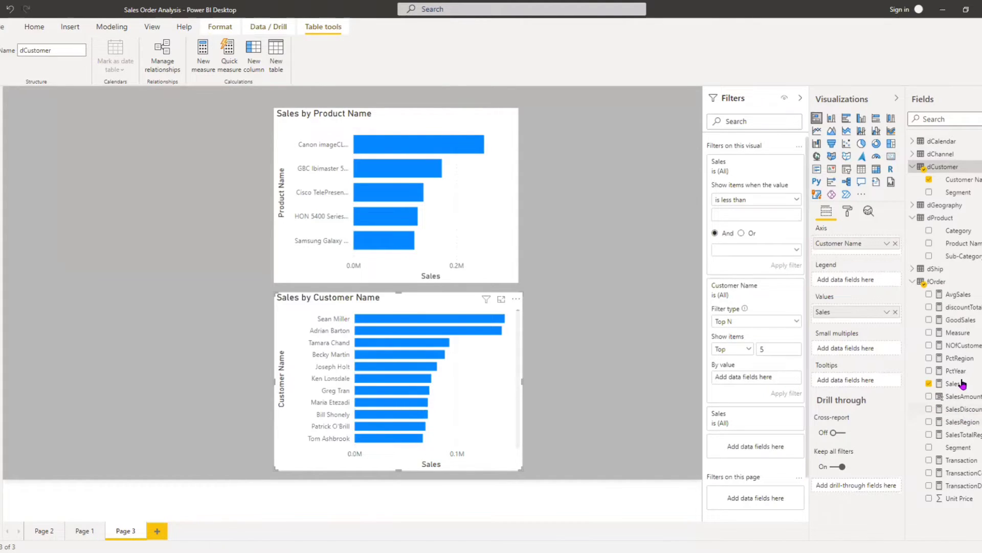
{"action": "left_click_drag", "start_coordinate": [962, 384], "coordinate": [772, 379]}
{"action": "left_click", "coordinate": [786, 392]}
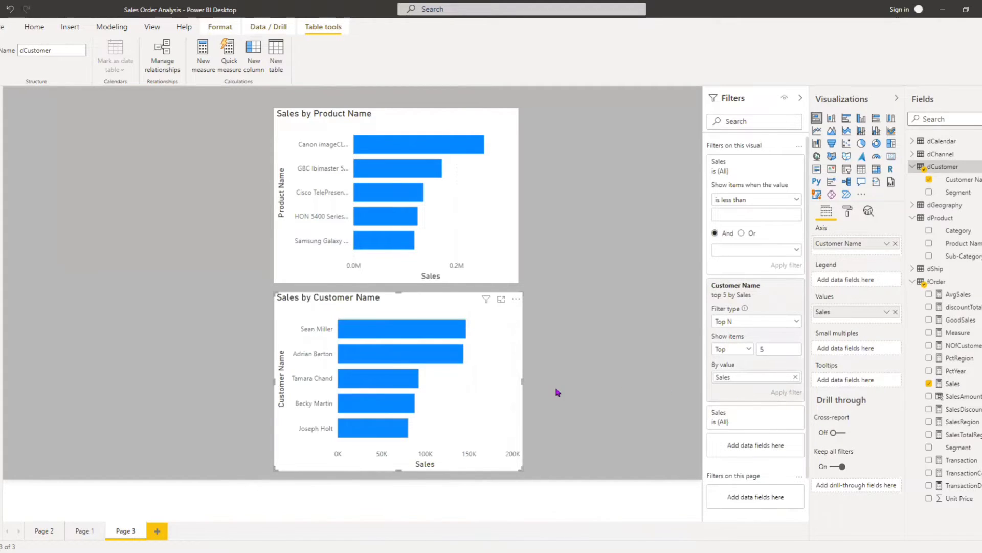
Change the default data color of the customer chart's bars to the recently used green
{"action": "left_click", "coordinate": [849, 216]}
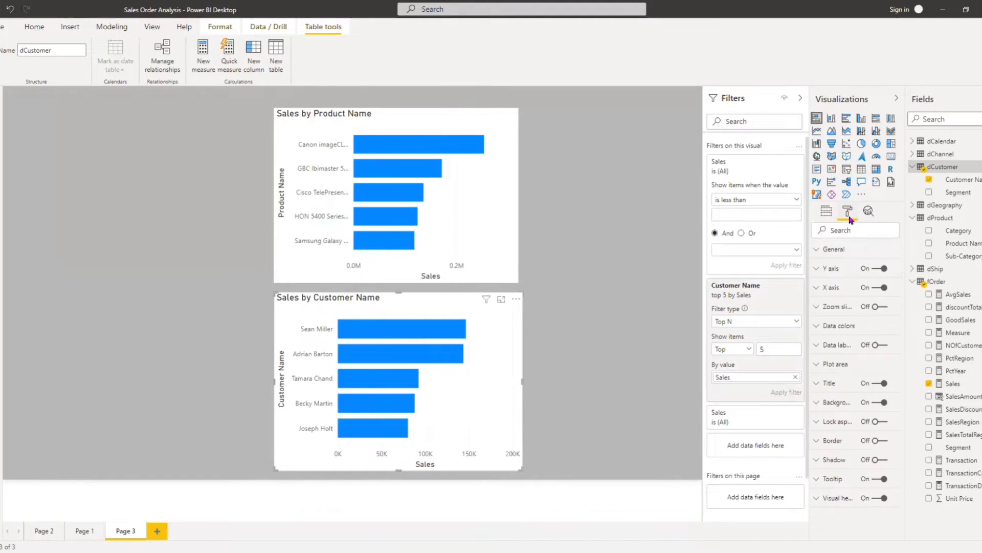
{"action": "left_click", "coordinate": [832, 330]}
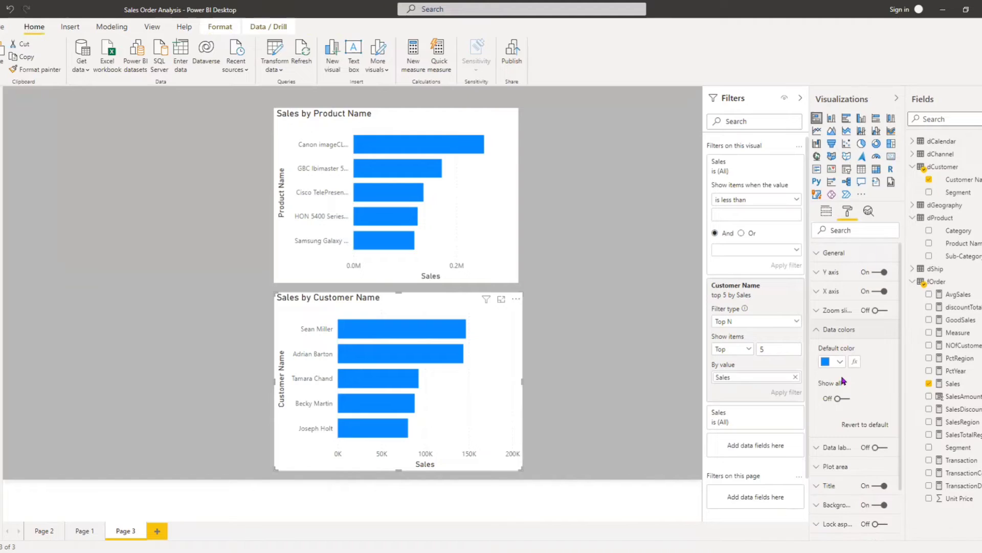
{"action": "left_click", "coordinate": [833, 362]}
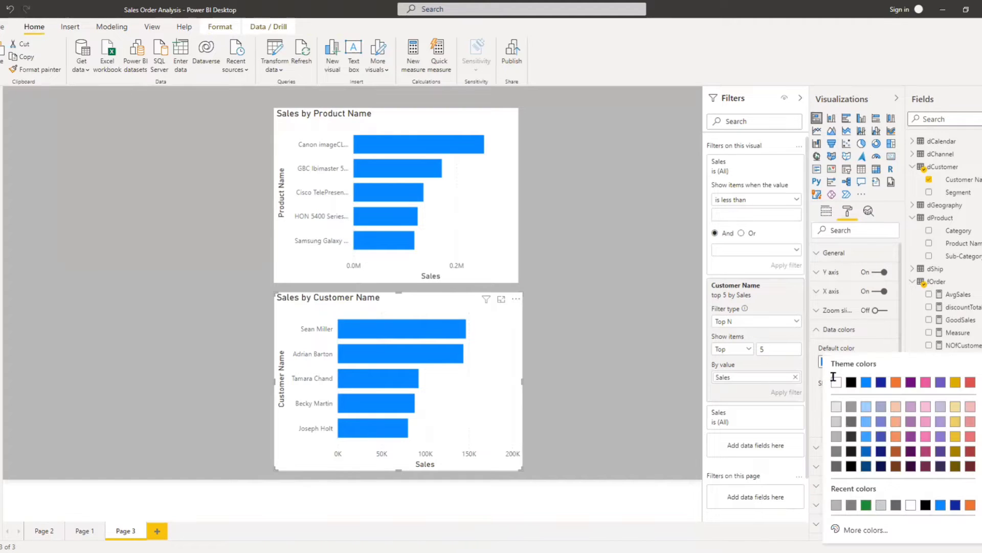
{"action": "left_click", "coordinate": [868, 505]}
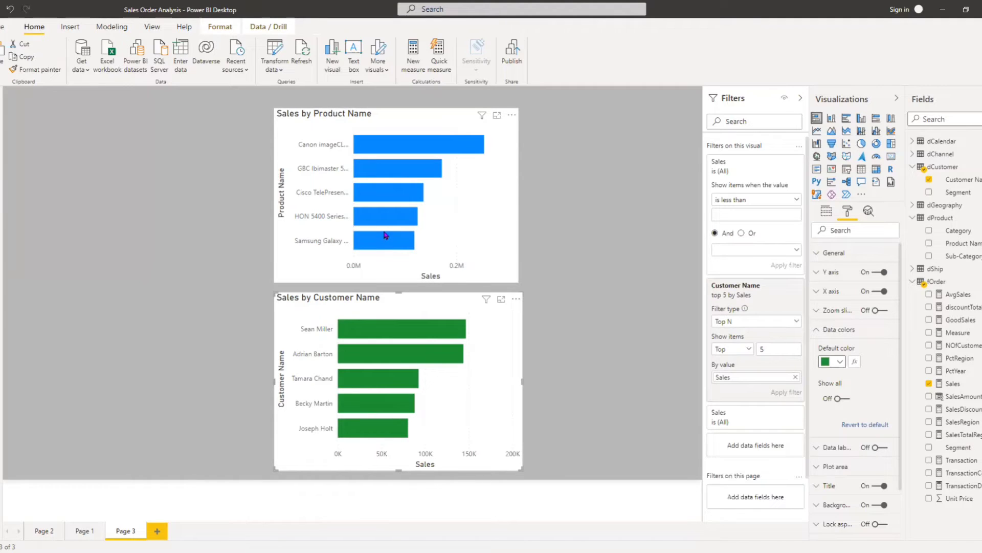
Insert a blank button on the report page
{"action": "left_click", "coordinate": [70, 27]}
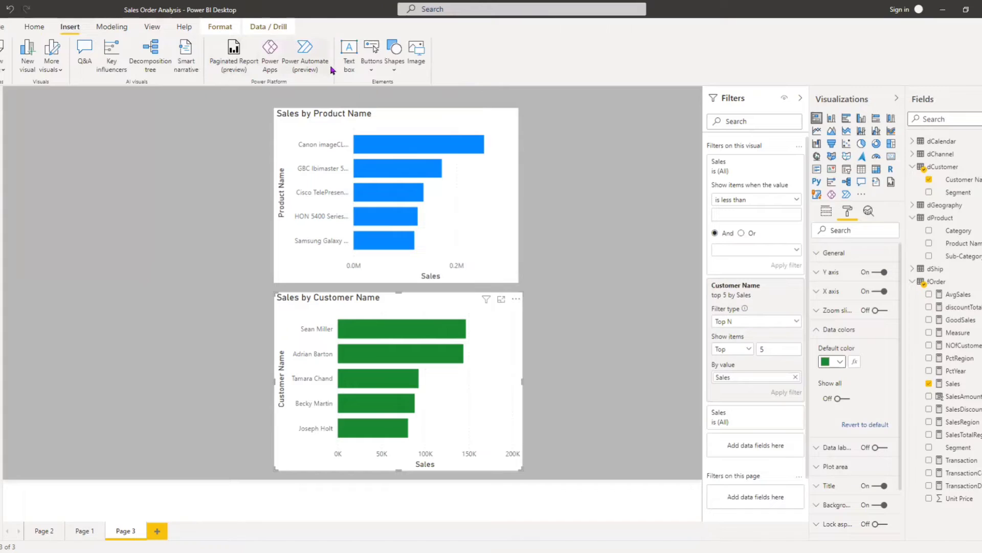
{"action": "left_click", "coordinate": [373, 67]}
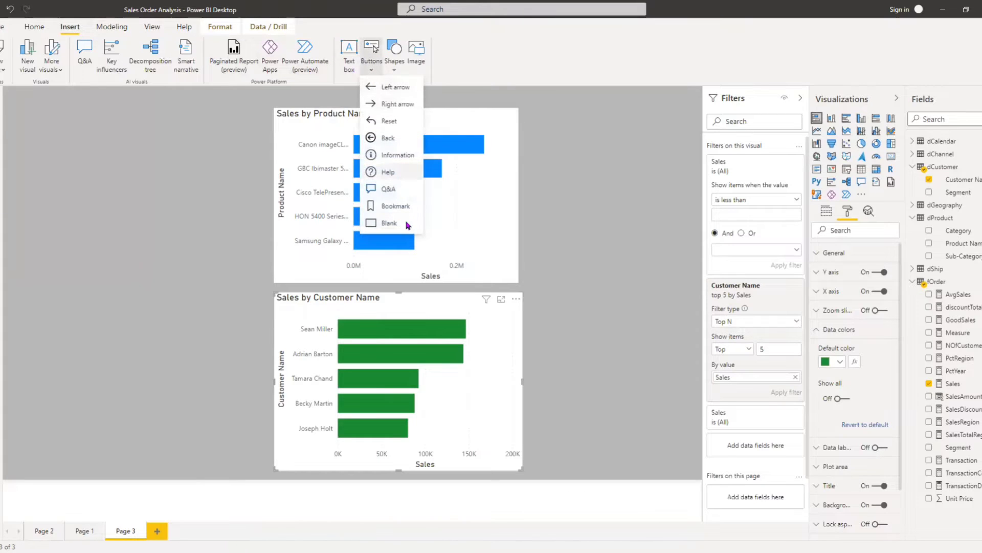
{"action": "left_click", "coordinate": [405, 225]}
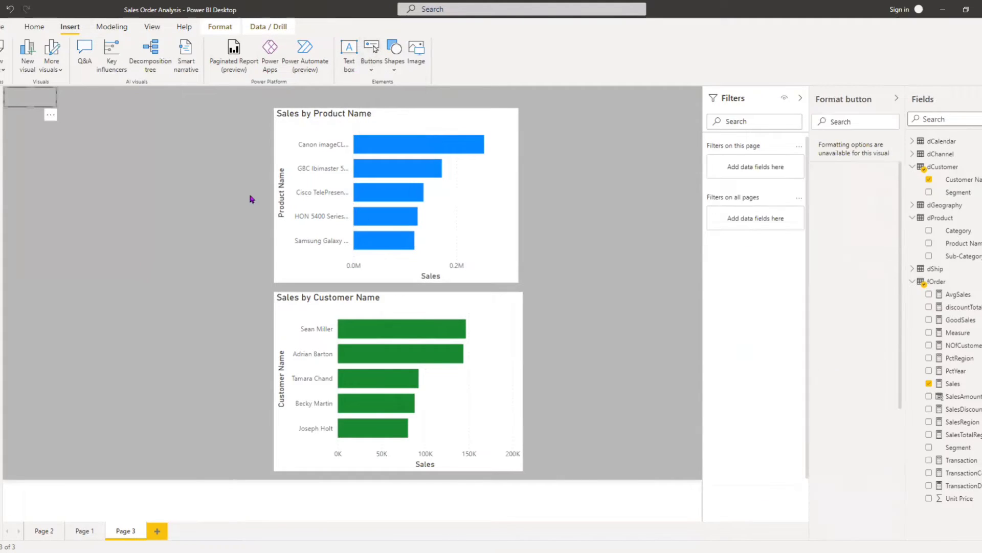
Place the blank button beside the product chart, captioned "Top 5 Products" at 16 pt, and adjust its size to fit the text
{"action": "left_click_drag", "start_coordinate": [47, 108], "coordinate": [186, 189]}
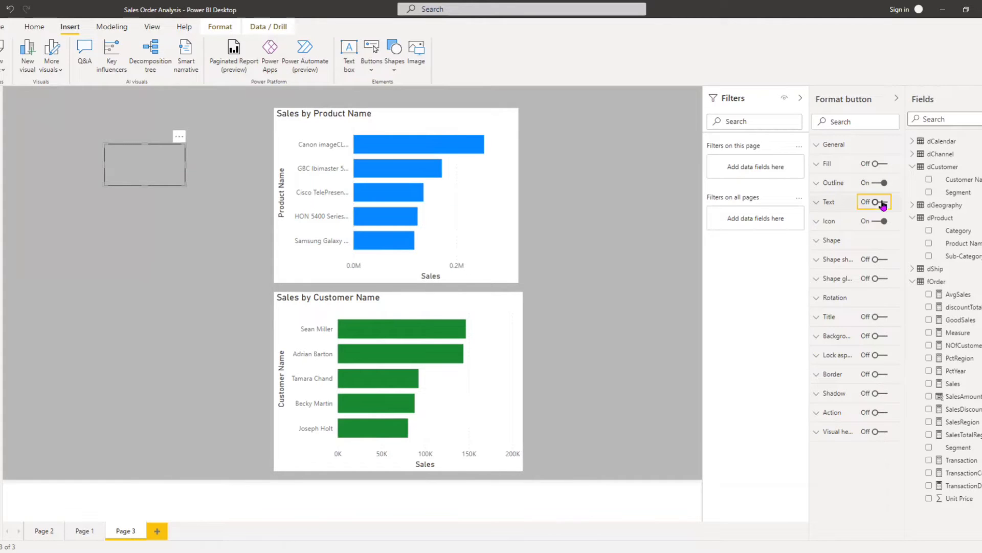
{"action": "left_click", "coordinate": [829, 203]}
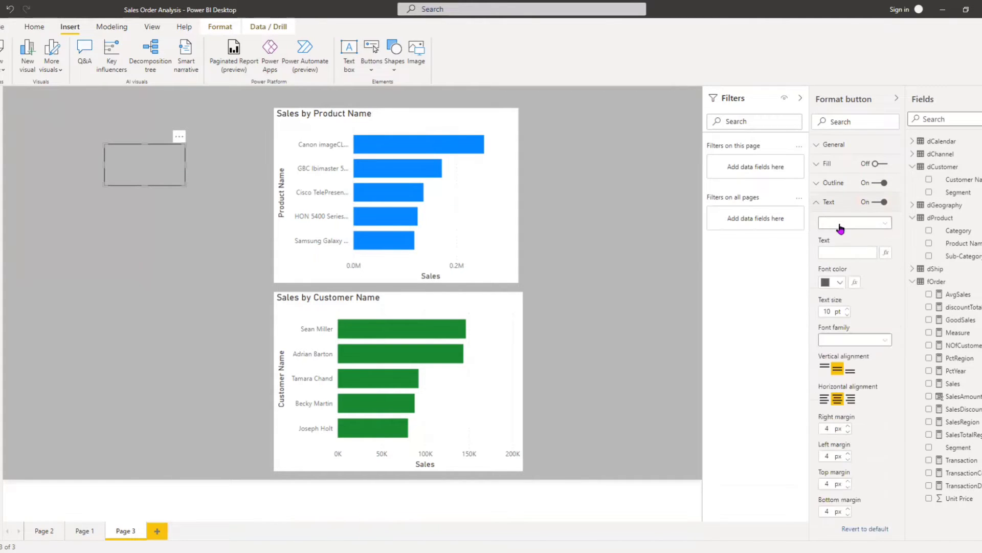
{"action": "left_click", "coordinate": [842, 251]}
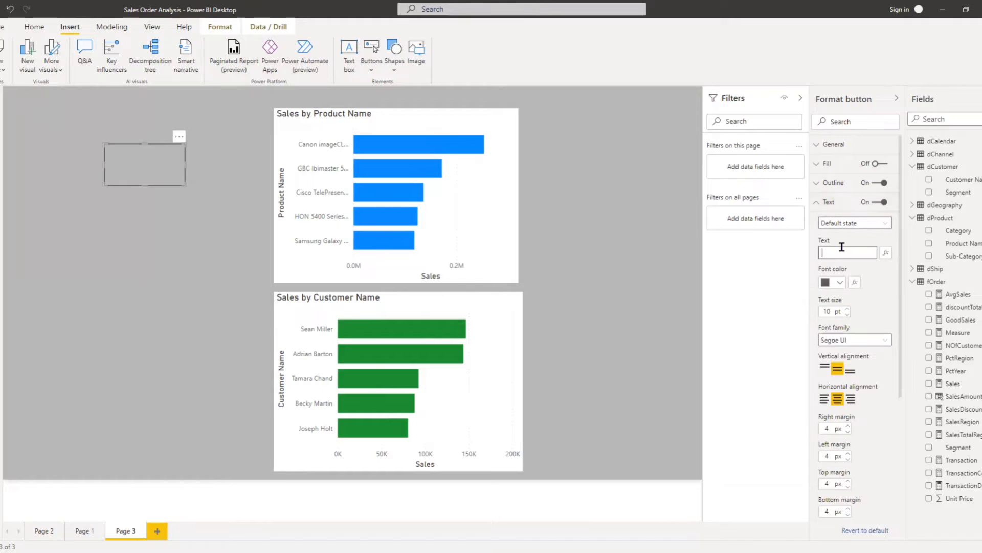
{"action": "type", "text": "Top 5 Products"}
{"action": "left_click", "coordinate": [835, 312]}
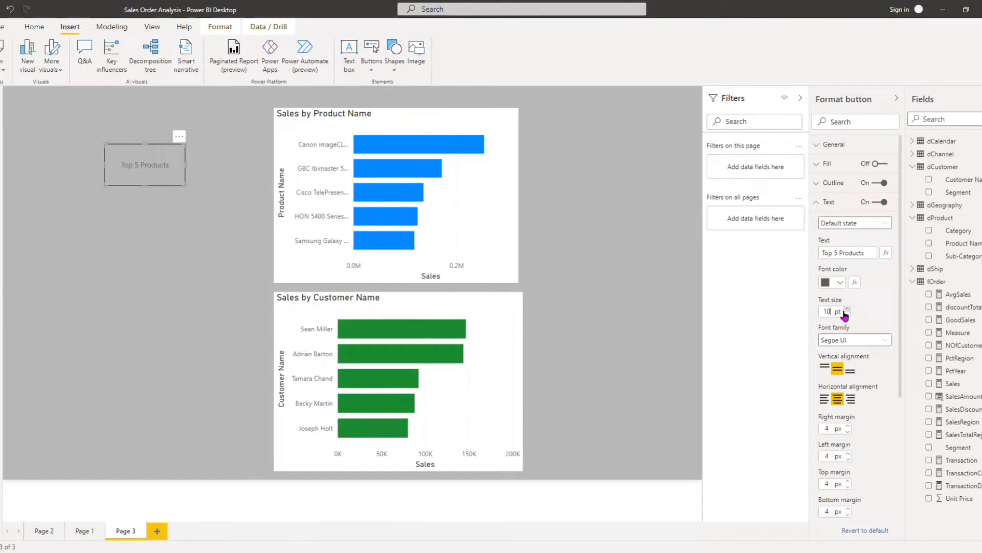
{"action": "key", "text": "BackSpace"}
{"action": "type", "text": "6"}
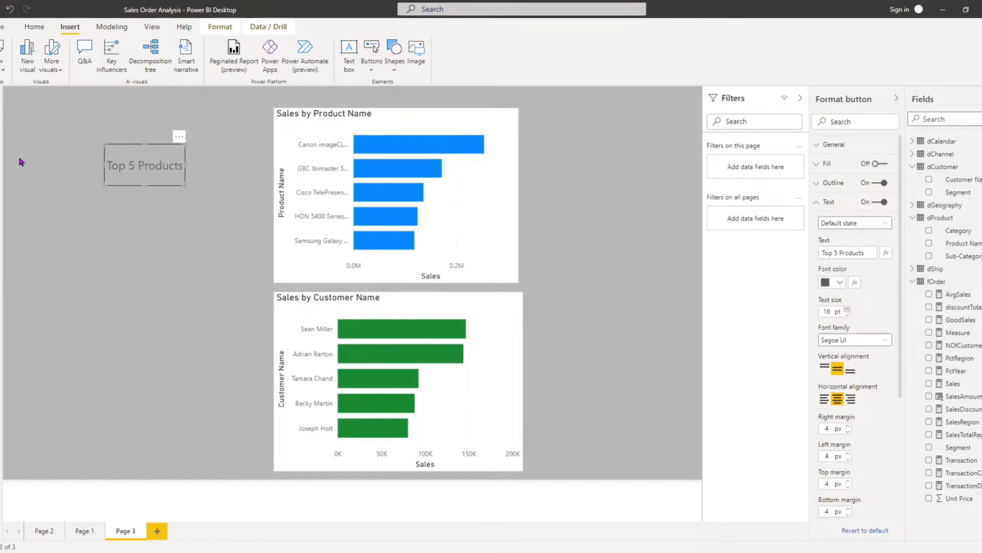
{"action": "left_click_drag", "start_coordinate": [185, 185], "coordinate": [188, 181]}
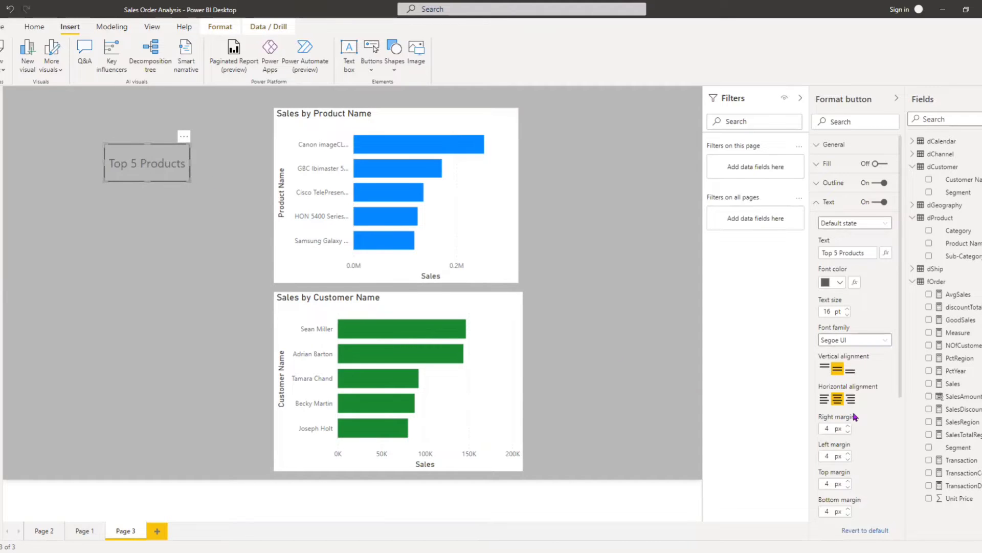
Set the product button's title text to Top5Products, then turn its title display off
{"action": "scroll", "coordinate": [847, 342], "scroll_direction": "down", "scroll_amount": 5}
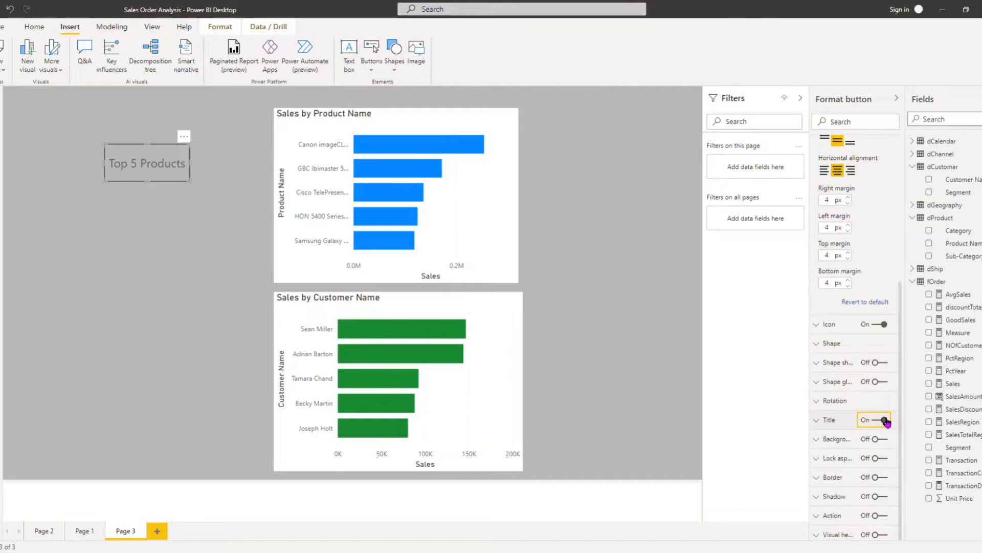
{"action": "left_click", "coordinate": [827, 422]}
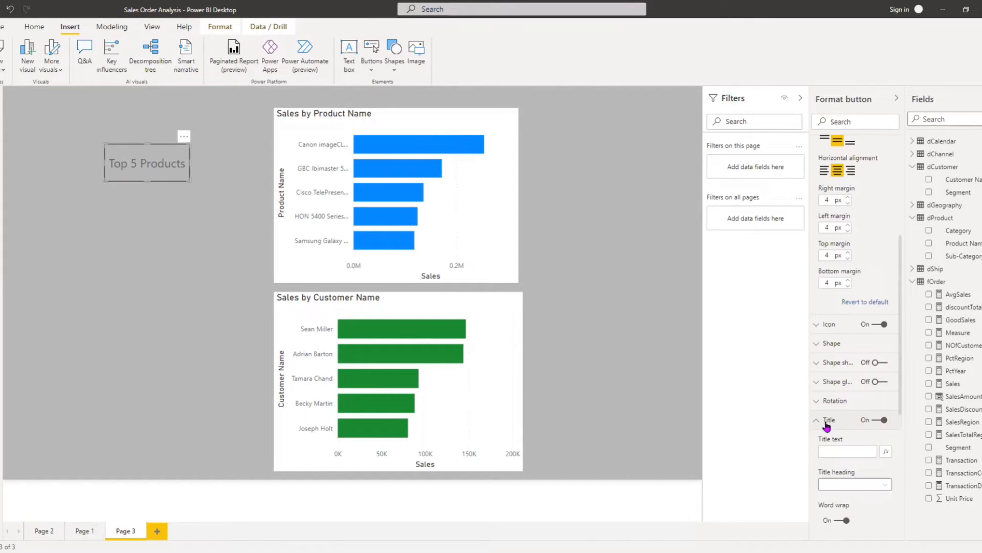
{"action": "left_click", "coordinate": [843, 453]}
{"action": "type", "text": "Top5Products"}
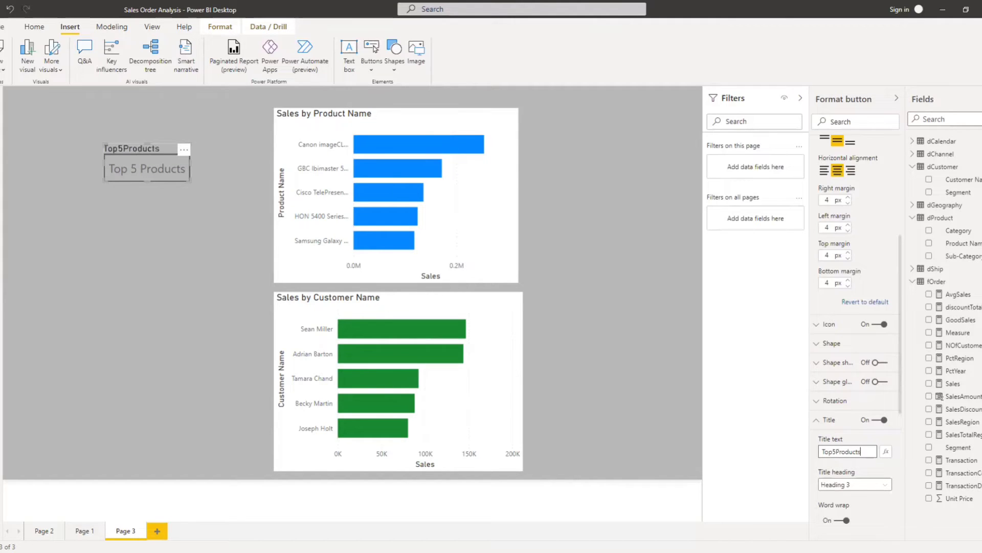
{"action": "left_click", "coordinate": [875, 421]}
{"action": "left_click", "coordinate": [876, 420]}
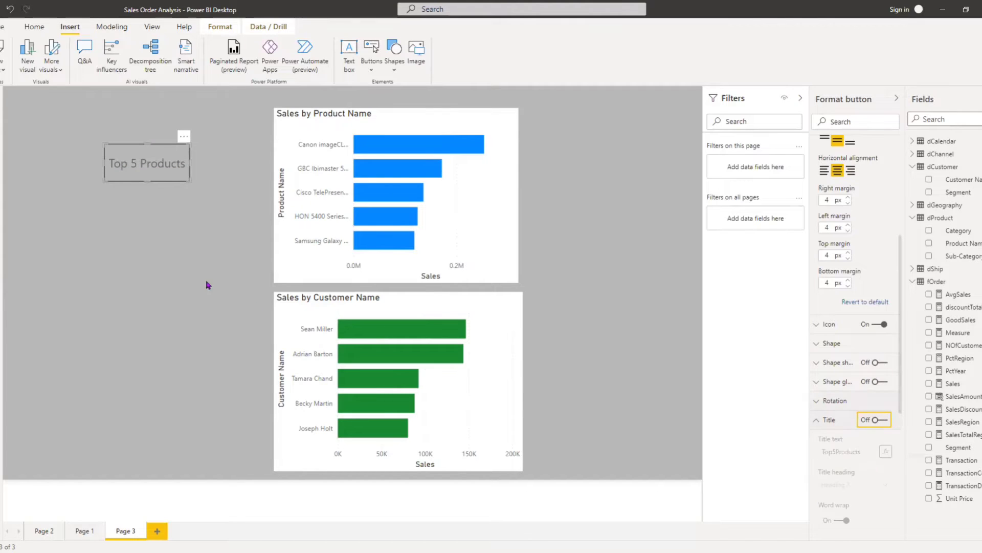
{"action": "left_click", "coordinate": [194, 263]}
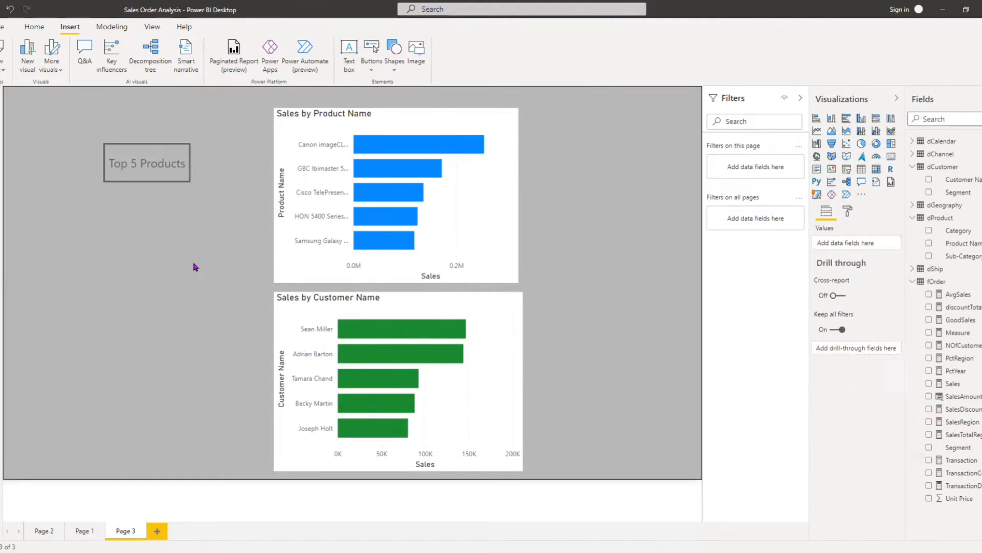
Insert a second blank button and place it directly below the Top 5 Products button
{"action": "left_click", "coordinate": [371, 64]}
{"action": "left_click", "coordinate": [387, 225]}
{"action": "left_click_drag", "start_coordinate": [47, 106], "coordinate": [188, 251]}
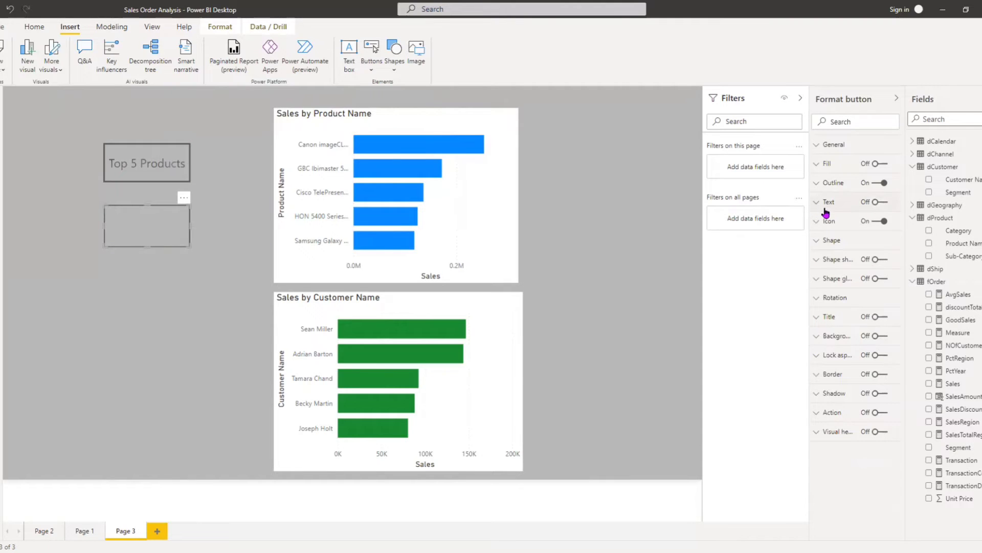
Turn on the second button's text, reading "Top 5 Customers", and set its size to 16 pt
{"action": "left_click", "coordinate": [880, 207]}
{"action": "left_click", "coordinate": [879, 205]}
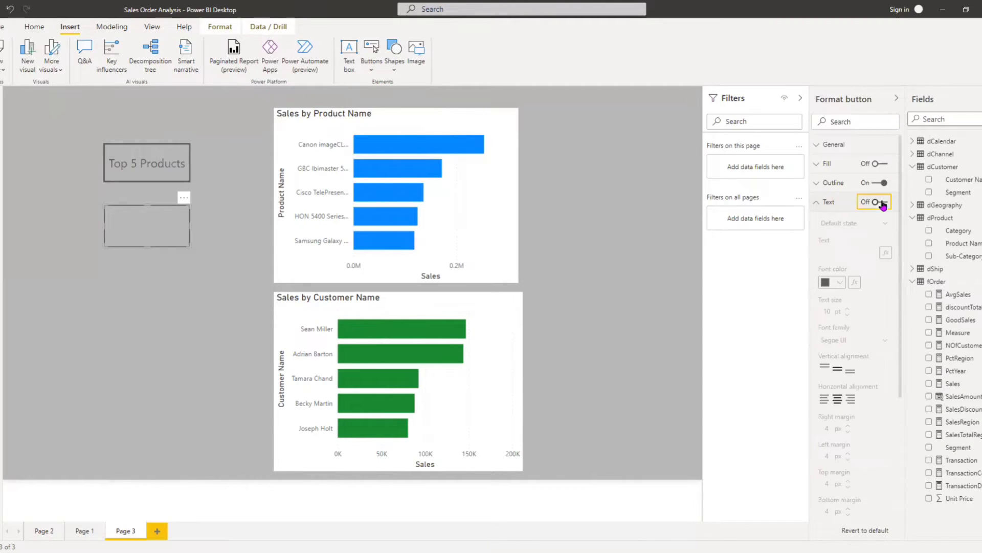
{"action": "left_click", "coordinate": [844, 252]}
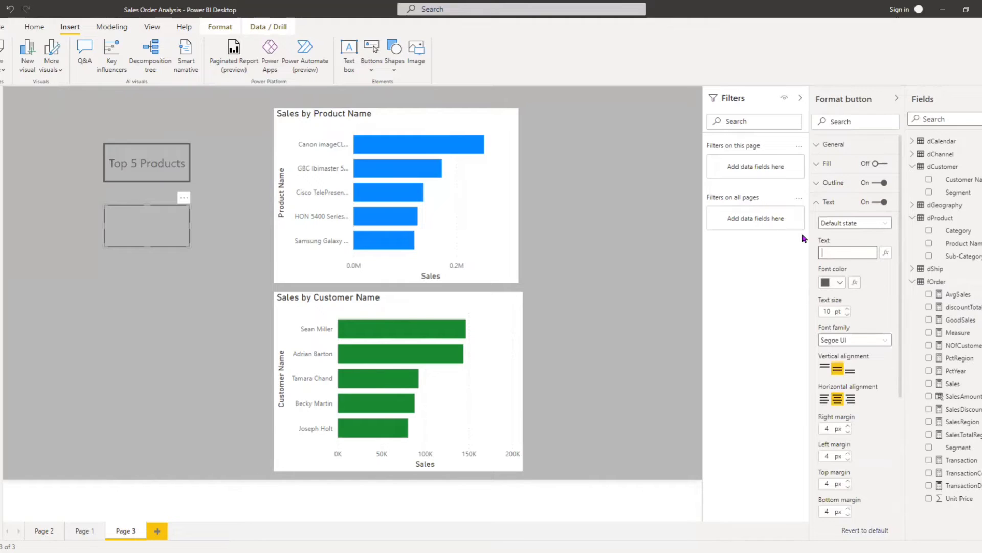
{"action": "type", "text": "Top 5 Customers"}
{"action": "left_click", "coordinate": [837, 313]}
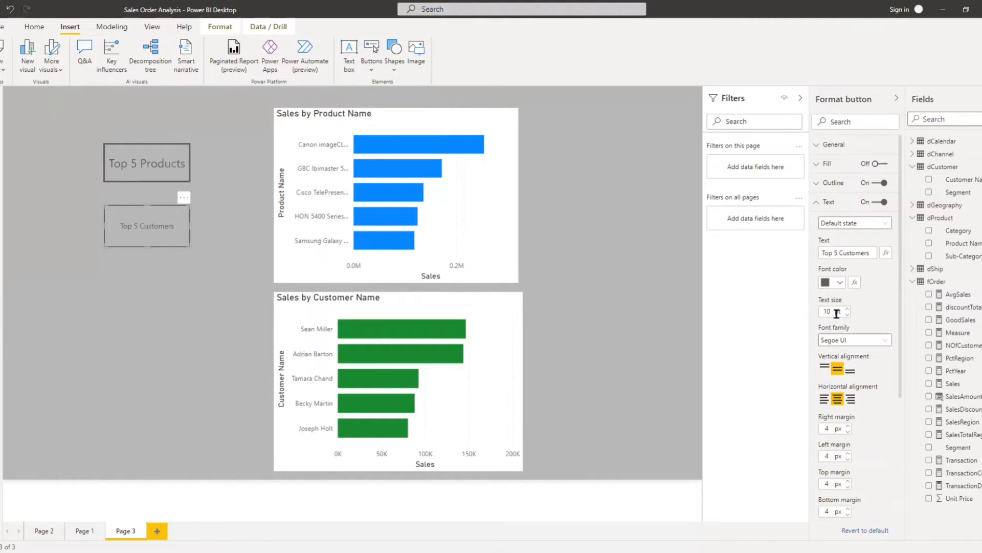
{"action": "key", "text": "BackSpace"}
{"action": "type", "text": "6"}
{"action": "key", "text": "Return"}
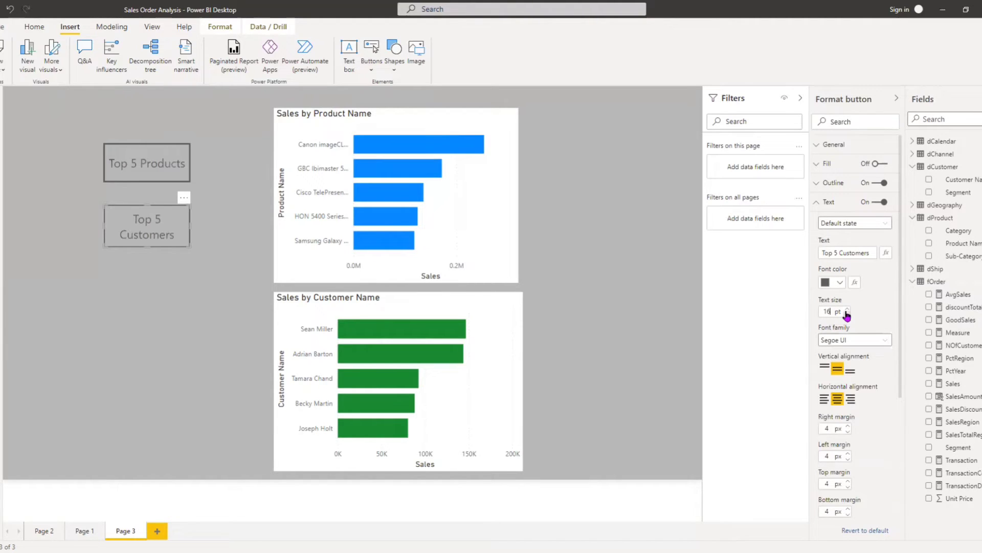
Set the customer button's title text to Top5Customers, then turn its title display off
{"action": "scroll", "coordinate": [864, 330], "scroll_direction": "down", "scroll_amount": 5}
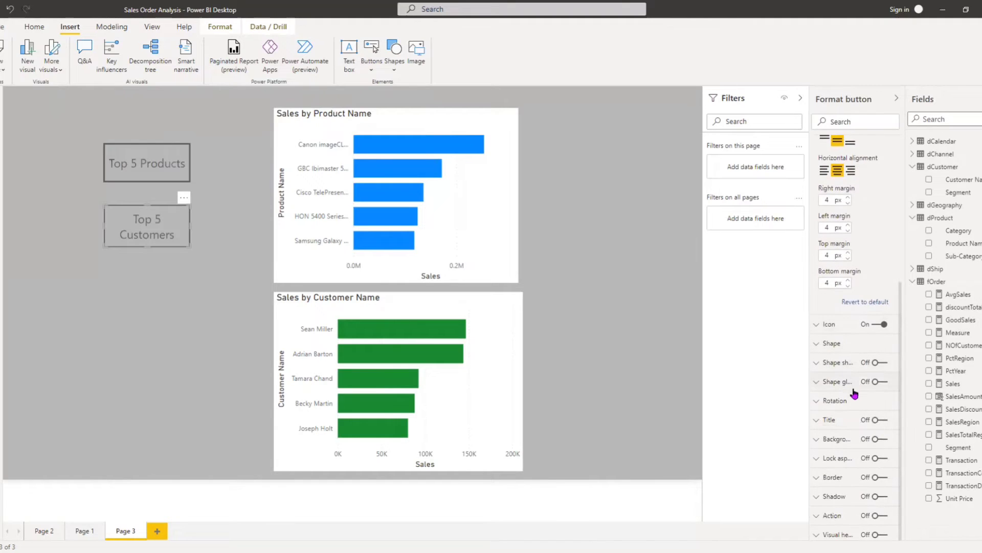
{"action": "left_click", "coordinate": [878, 421]}
{"action": "left_click", "coordinate": [834, 425]}
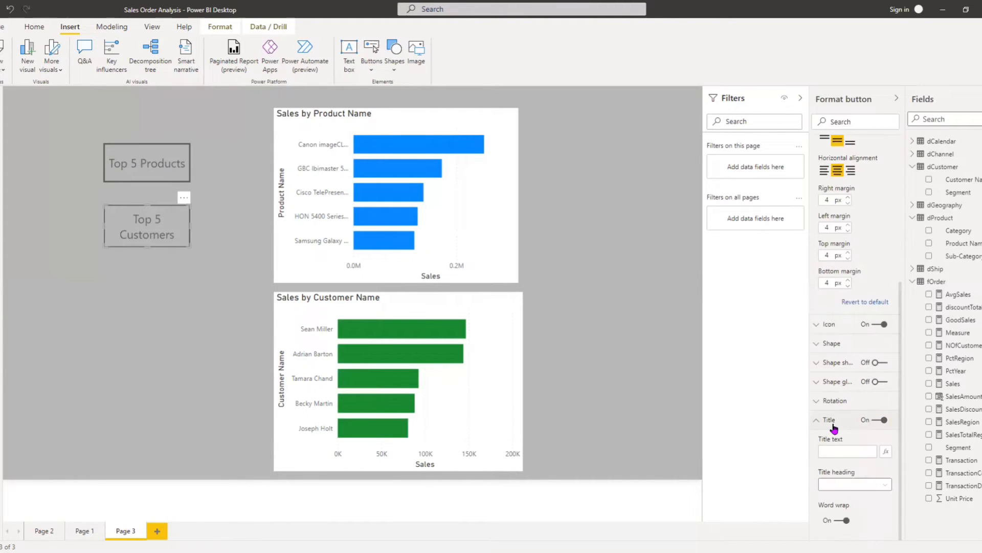
{"action": "left_click", "coordinate": [842, 451]}
{"action": "type", "text": "Top5C"}
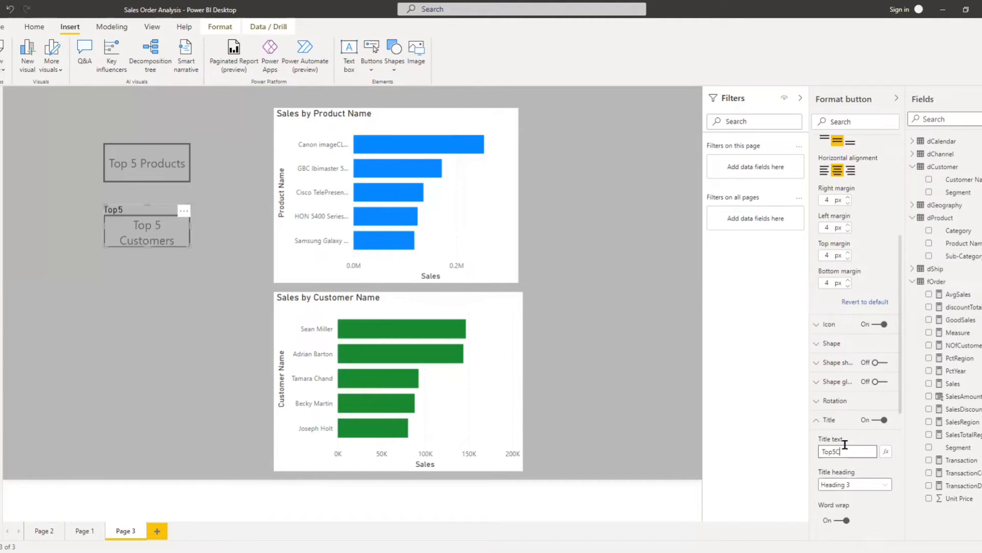
{"action": "type", "text": "ustomers"}
{"action": "left_click", "coordinate": [881, 419]}
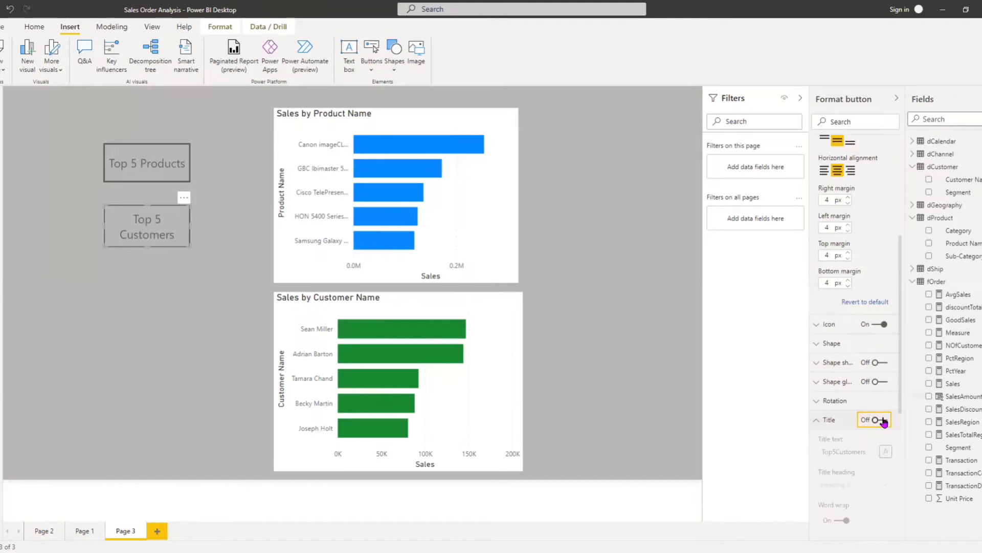
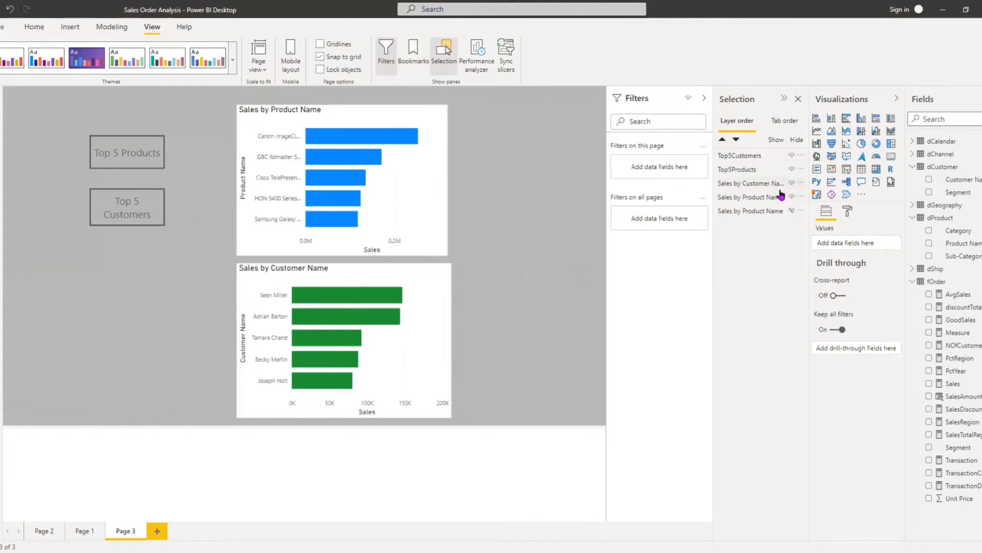
Hide the Sales by Customer Name chart so only the product chart shows on the page
{"action": "left_click", "coordinate": [802, 212]}
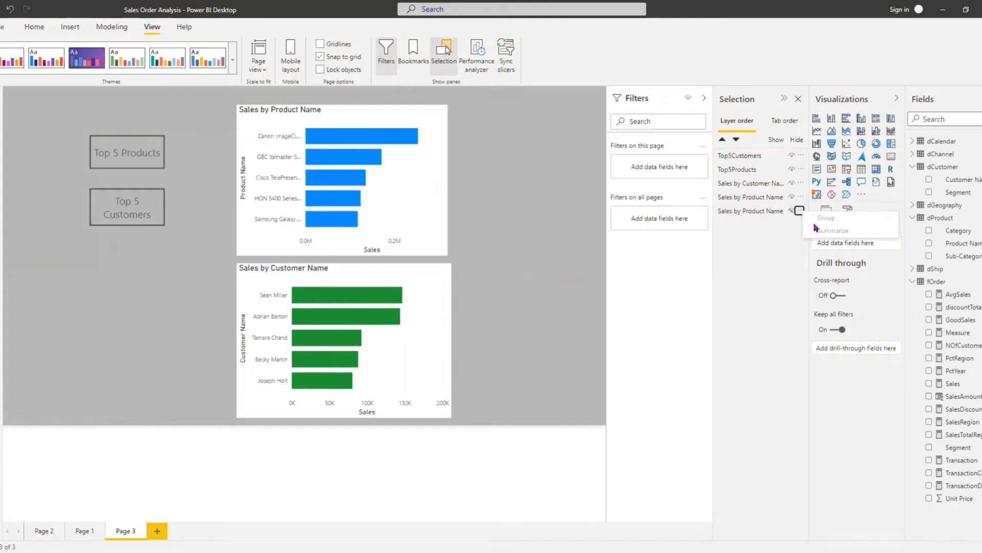
{"action": "left_click", "coordinate": [736, 175]}
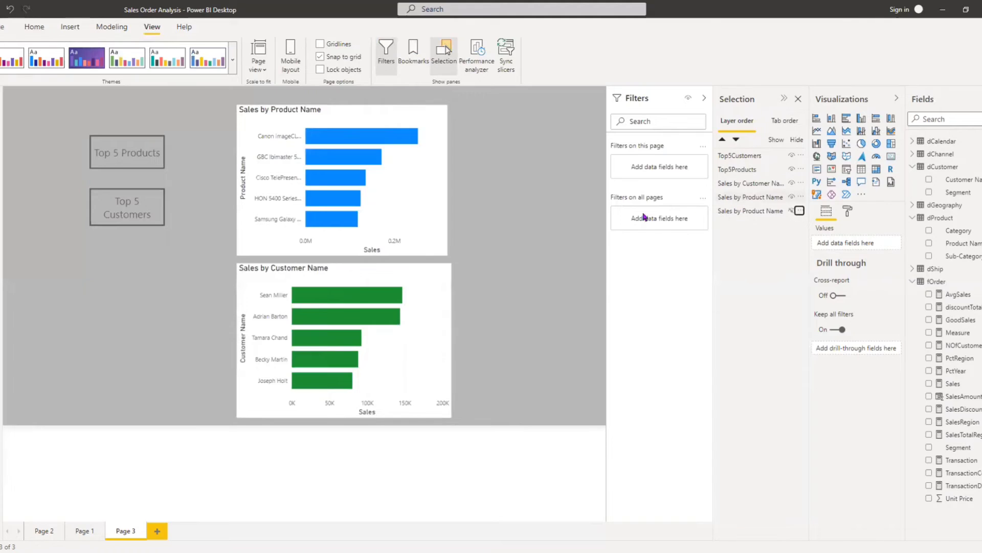
{"action": "left_click", "coordinate": [736, 186]}
{"action": "left_click", "coordinate": [735, 185], "text": "ctrl"}
{"action": "left_click", "coordinate": [792, 183]}
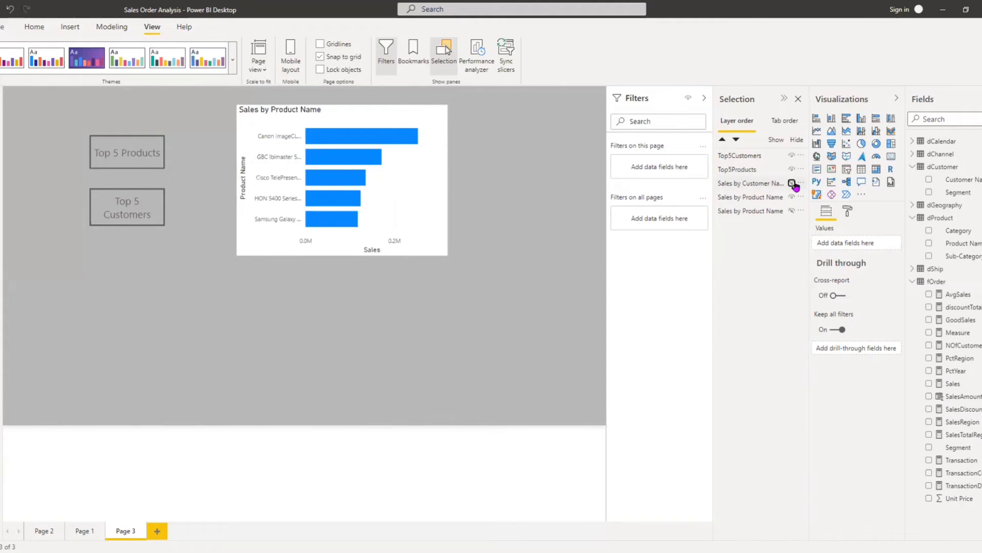
Enlarge the Sales by Product Name chart and move it to the middle of the page, closer to the buttons
{"action": "left_click", "coordinate": [443, 248]}
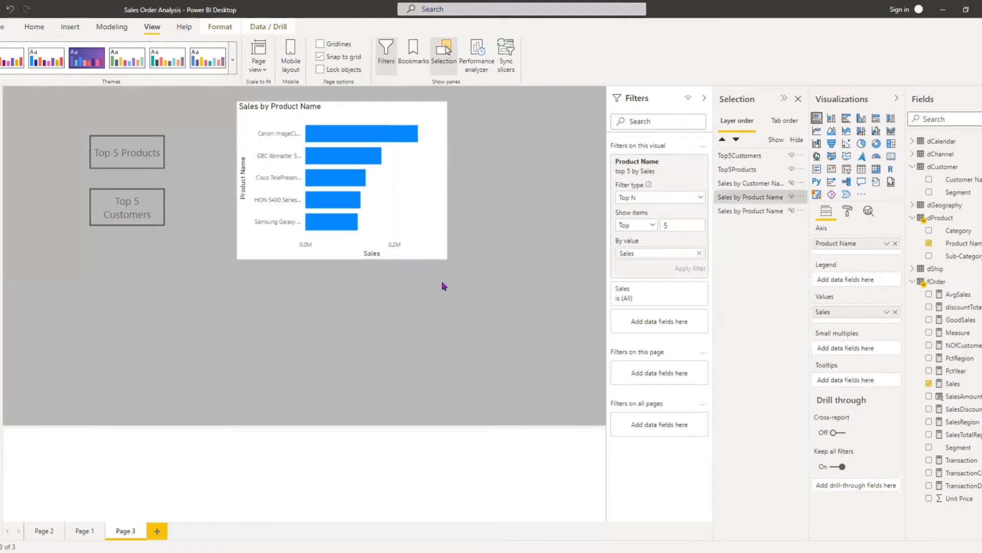
{"action": "left_click_drag", "start_coordinate": [447, 258], "coordinate": [530, 312]}
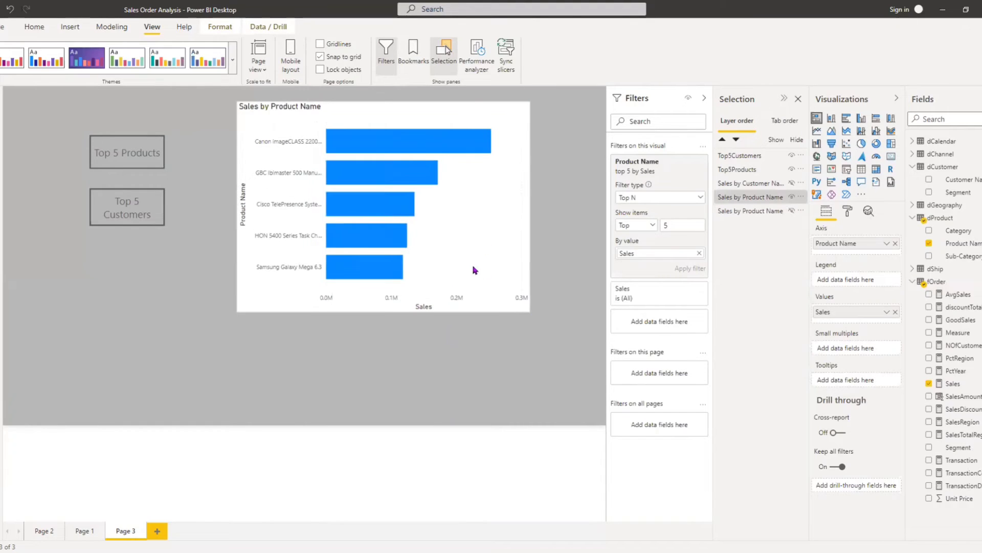
{"action": "left_click_drag", "start_coordinate": [452, 285], "coordinate": [447, 280]}
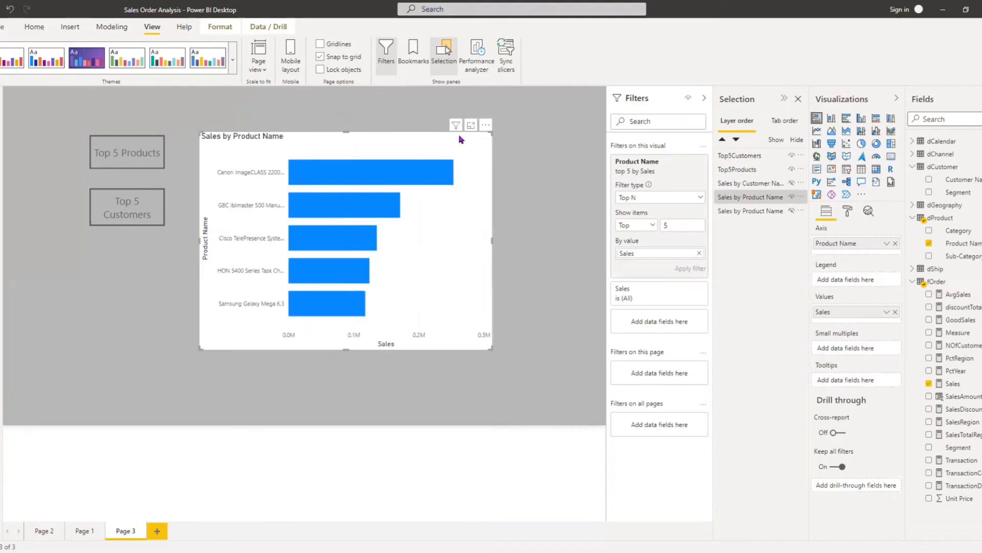
Add a bookmark of the current page state and rename it ProductView
{"action": "left_click", "coordinate": [430, 70]}
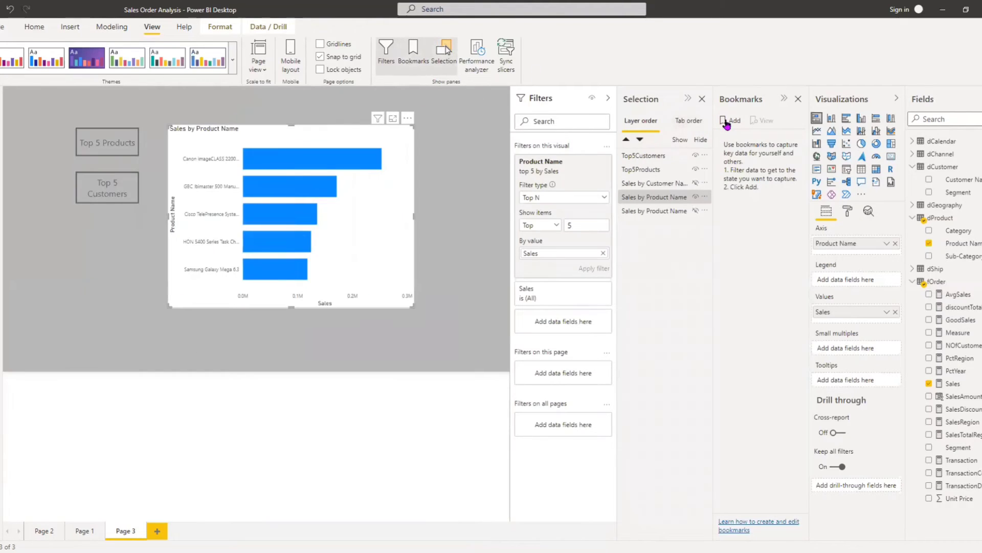
{"action": "left_click", "coordinate": [728, 122]}
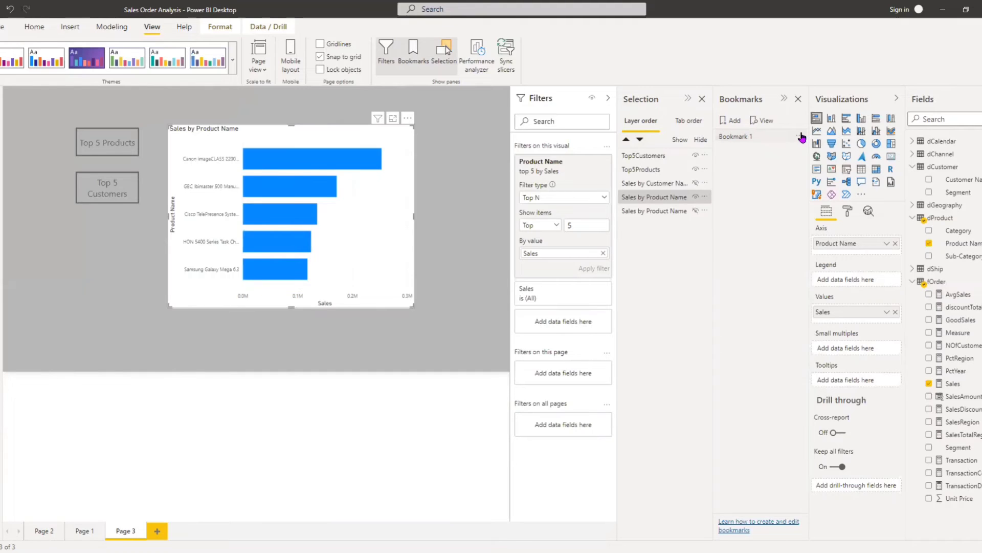
{"action": "left_click", "coordinate": [800, 136]}
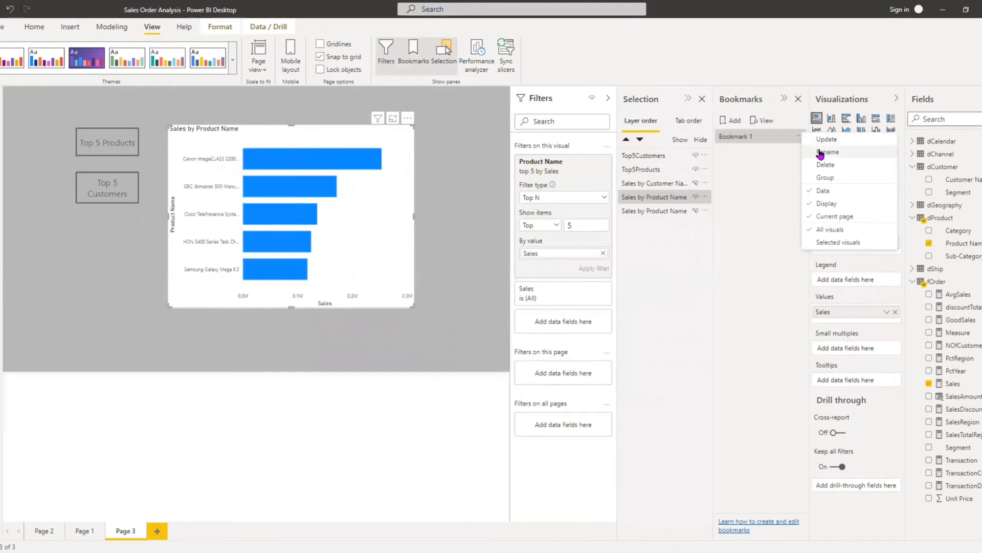
{"action": "left_click", "coordinate": [821, 153]}
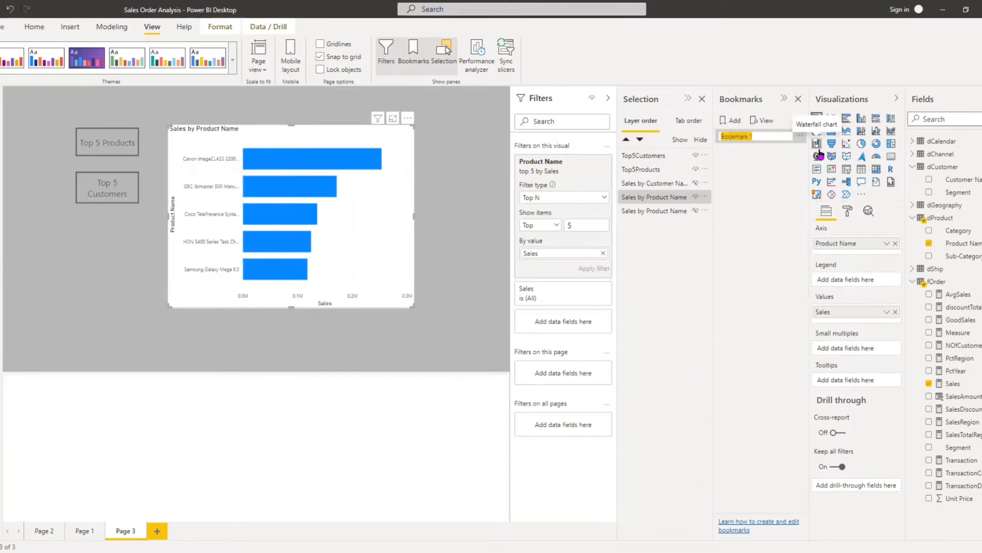
{"action": "type", "text": "ProductView"}
{"action": "key", "text": "Return"}
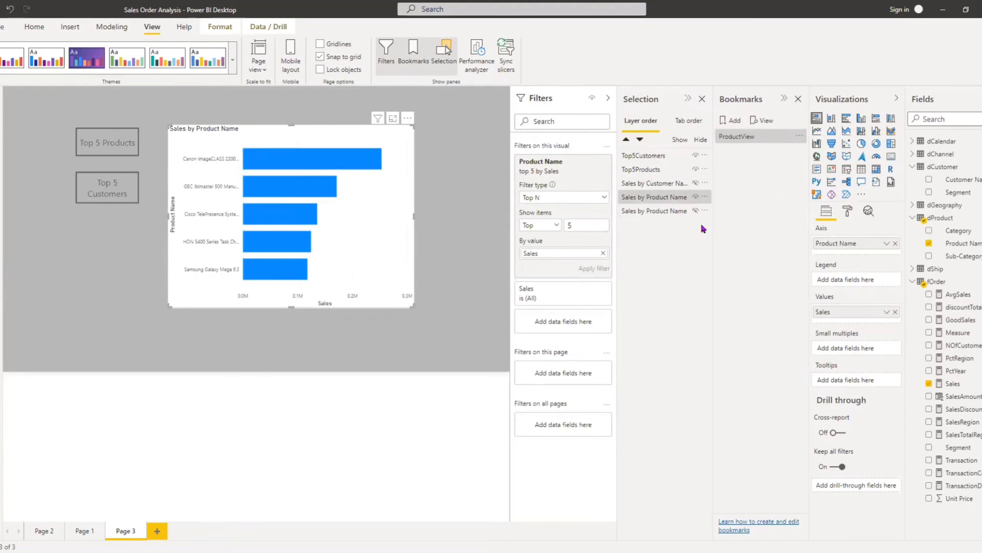
Show the Sales by Customer Name chart and hide the visible Sales by Product Name chart
{"action": "left_click", "coordinate": [699, 184]}
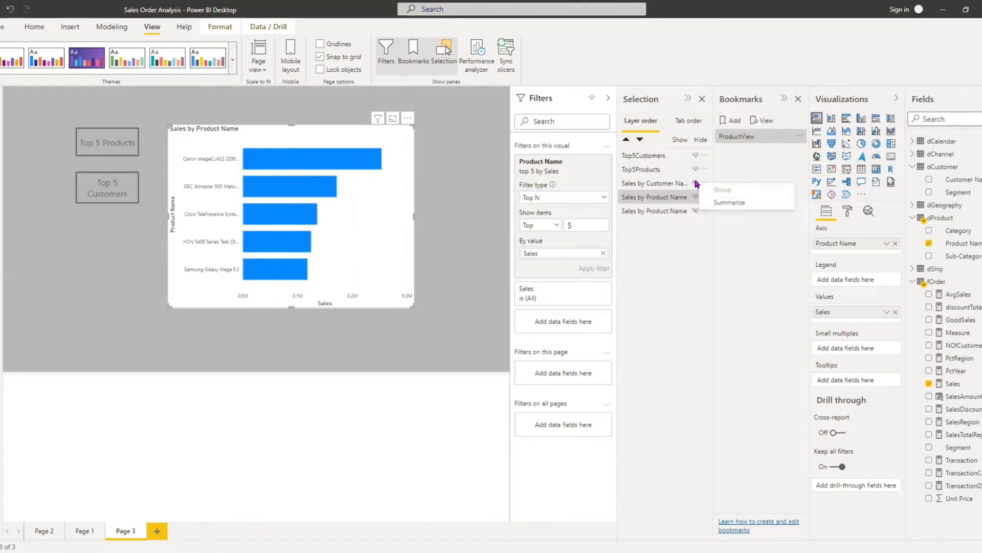
{"action": "key", "text": "Escape"}
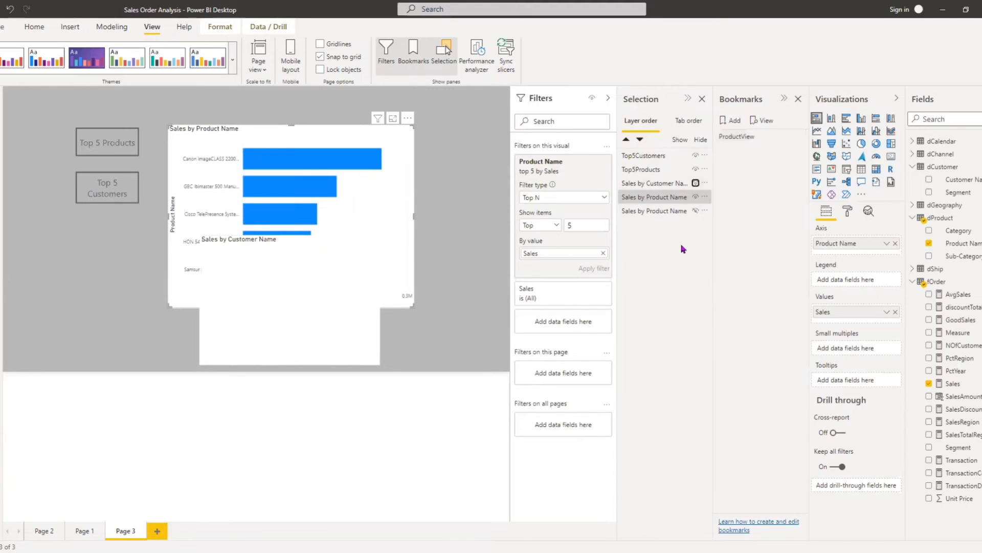
{"action": "left_click", "coordinate": [696, 198]}
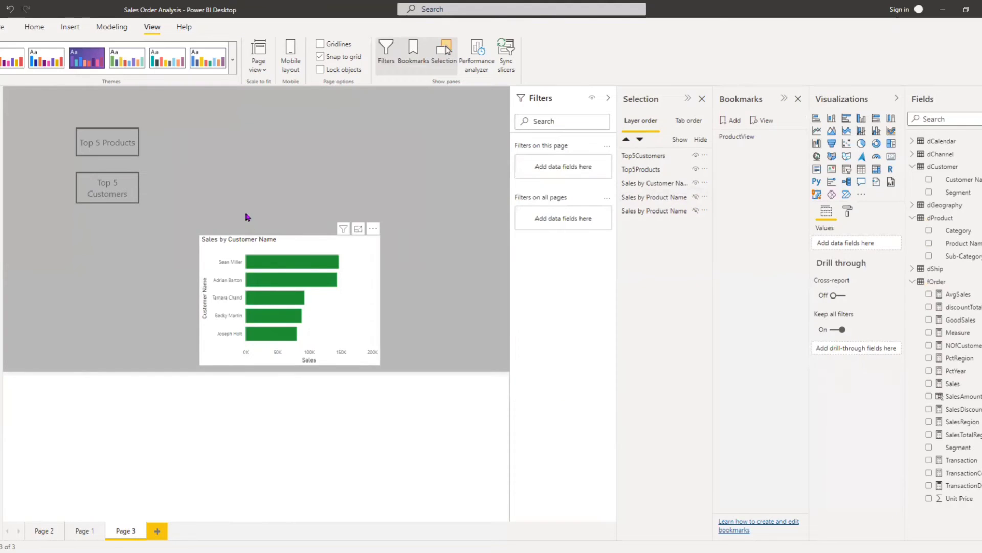
Move the Sales by Customer Name chart up beside the two buttons and enlarge it
{"action": "left_click", "coordinate": [256, 239]}
{"action": "left_click_drag", "start_coordinate": [256, 239], "coordinate": [231, 128]}
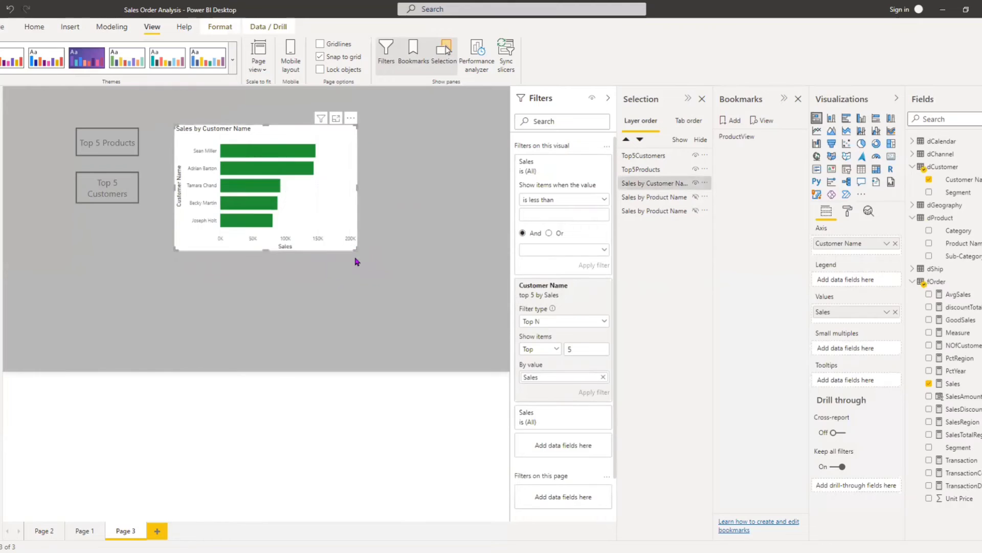
{"action": "left_click_drag", "start_coordinate": [358, 256], "coordinate": [405, 304]}
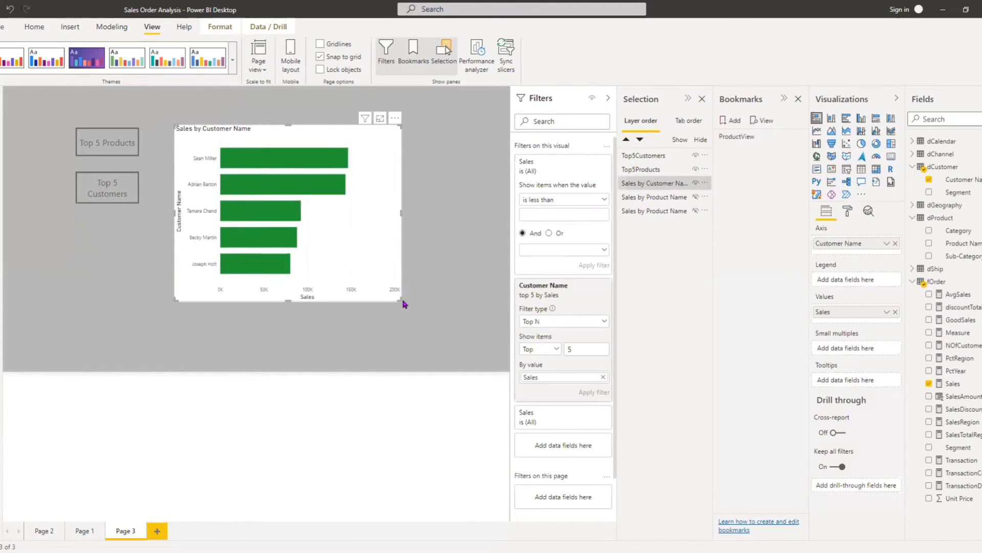
Add a bookmark of the current page state and rename it CustomerView
{"action": "left_click", "coordinate": [730, 122]}
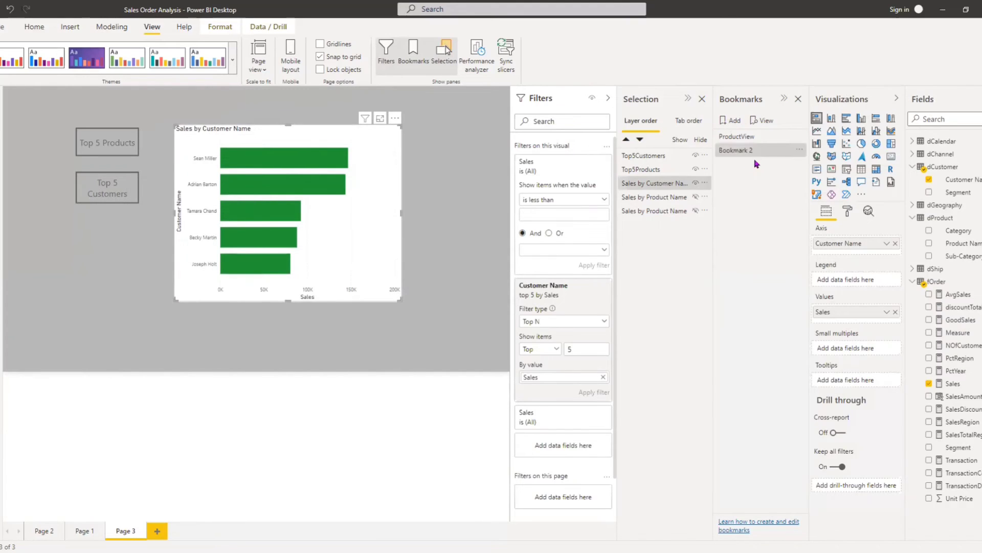
{"action": "left_click", "coordinate": [800, 151]}
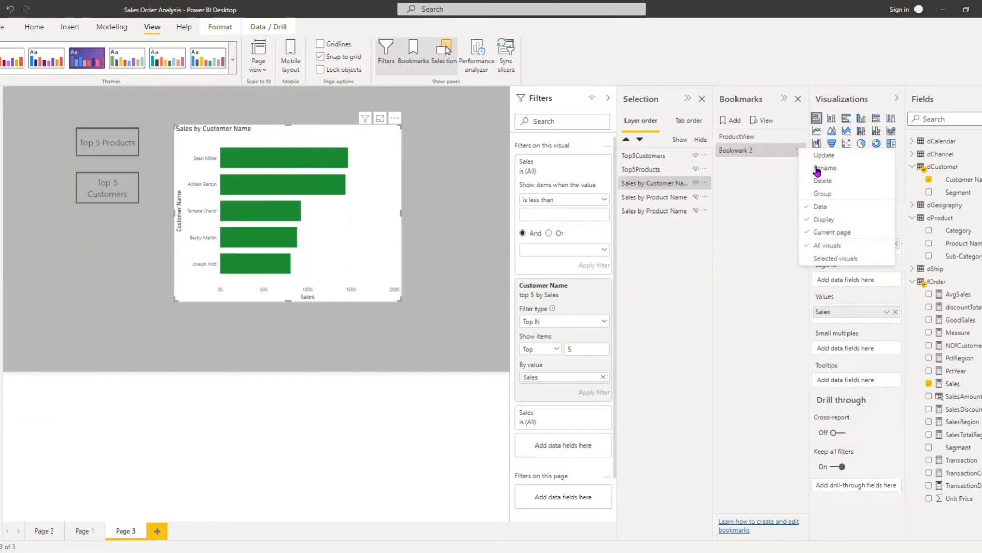
{"action": "left_click", "coordinate": [818, 169]}
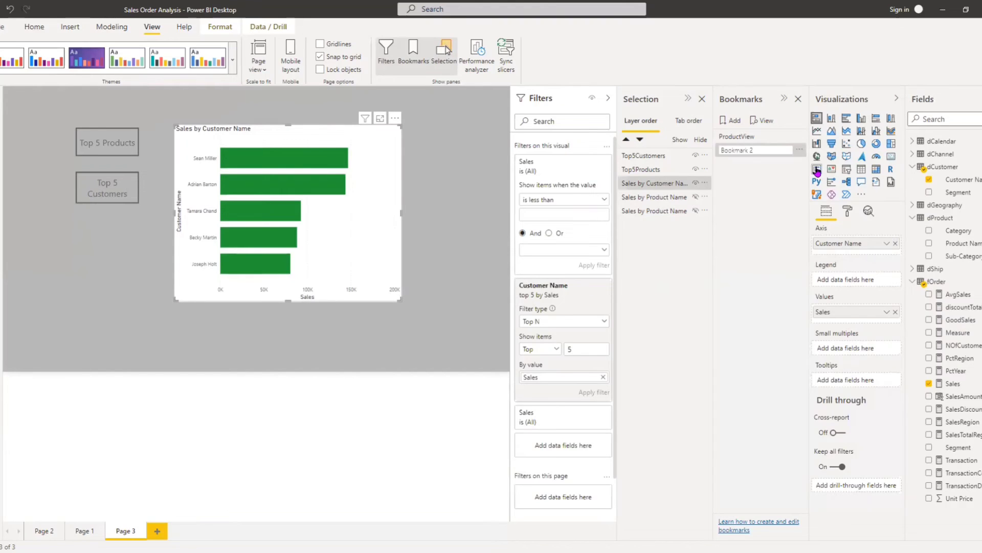
{"action": "type", "text": "CustomerView"}
{"action": "key", "text": "Return"}
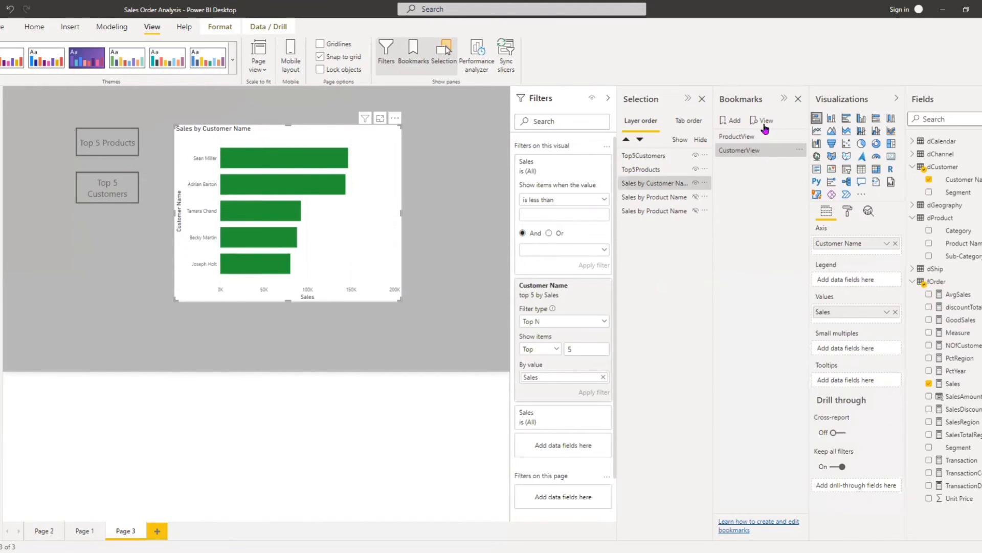
Clear the Filters and Selection panes away and give the Top 5 Products button a Bookmark action that opens ProductView
{"action": "left_click", "coordinate": [609, 98]}
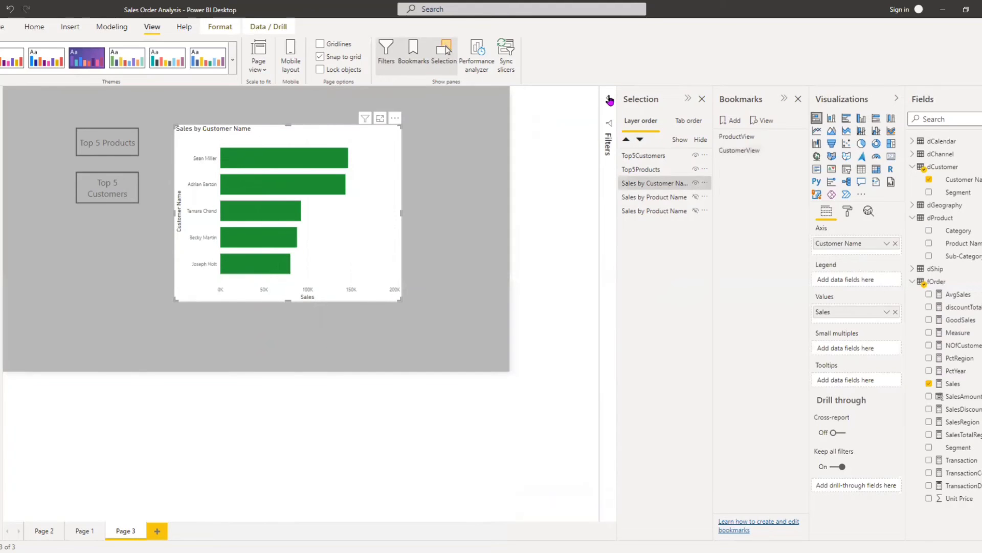
{"action": "left_click", "coordinate": [702, 99]}
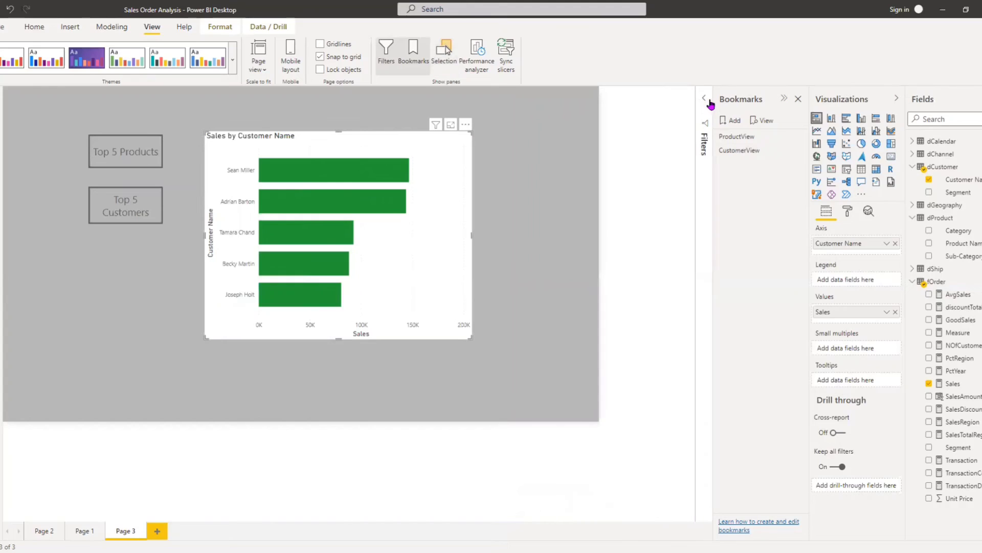
{"action": "left_click", "coordinate": [137, 157]}
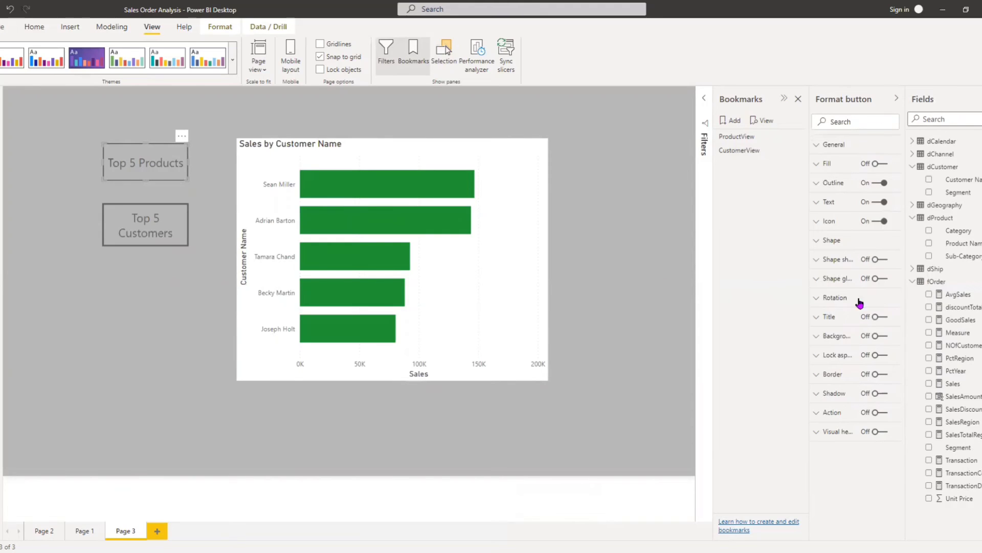
{"action": "left_click", "coordinate": [825, 415]}
{"action": "left_click", "coordinate": [885, 413]}
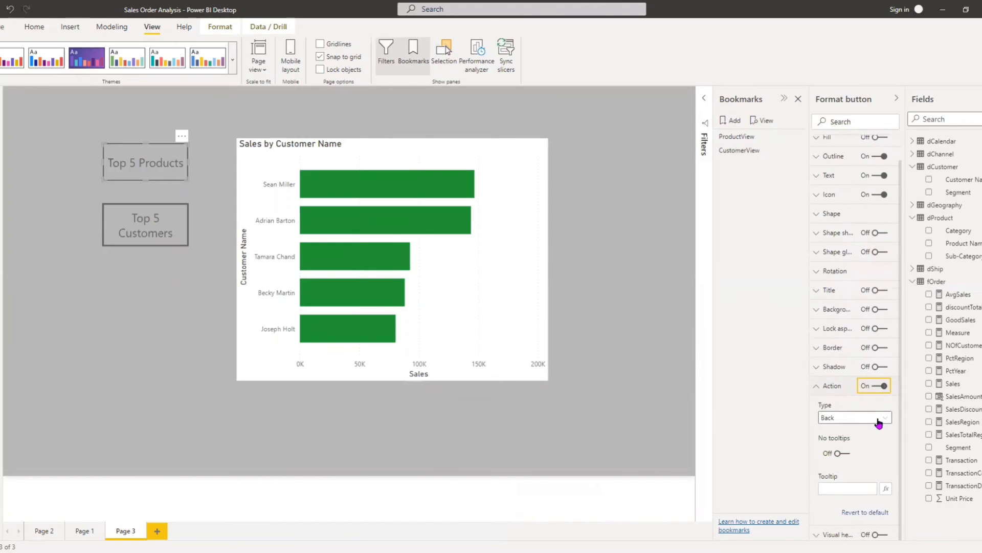
{"action": "left_click", "coordinate": [878, 444]}
{"action": "left_click", "coordinate": [873, 442]}
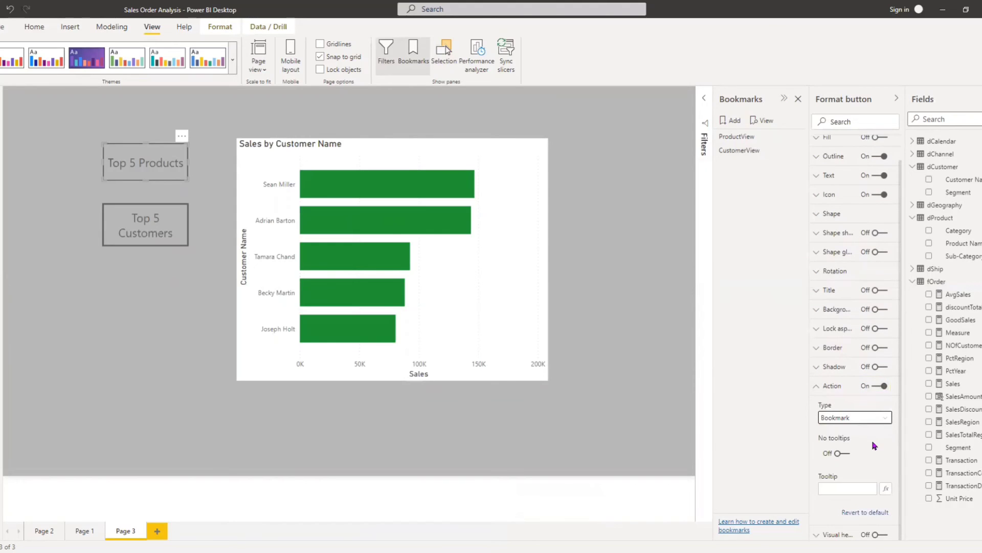
{"action": "left_click", "coordinate": [872, 448]}
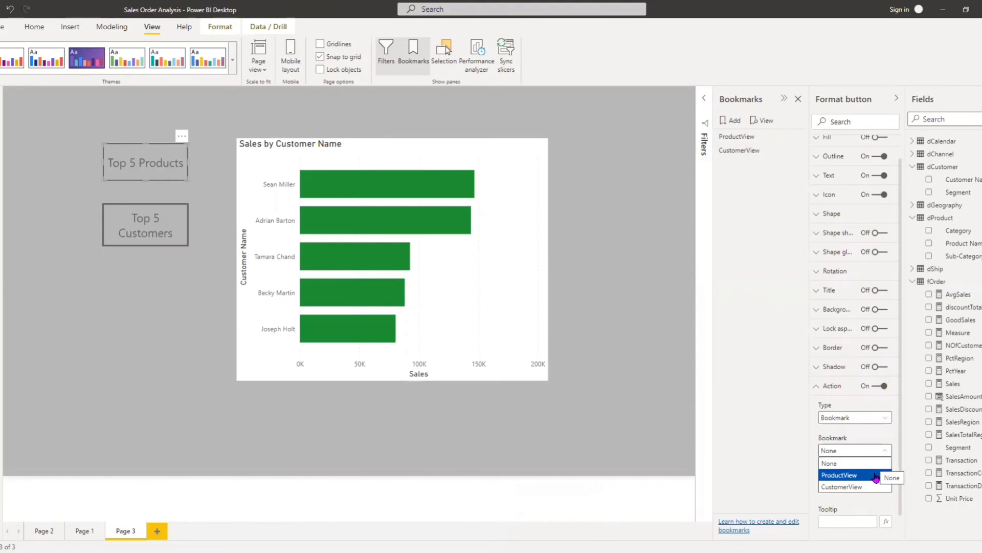
{"action": "left_click", "coordinate": [876, 475]}
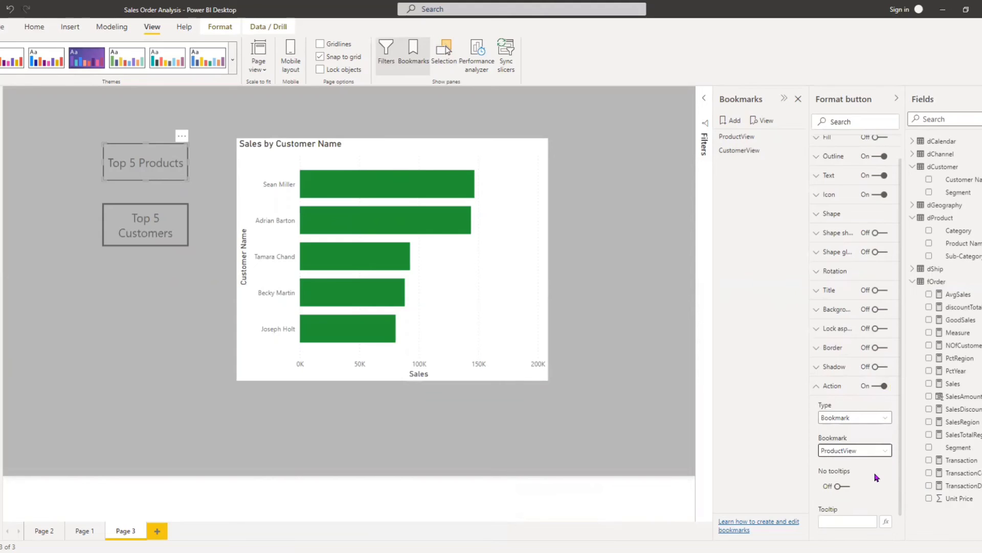
Turn on the Top 5 Customers button's action, with type Bookmark and CustomerView as its target
{"action": "left_click", "coordinate": [158, 224]}
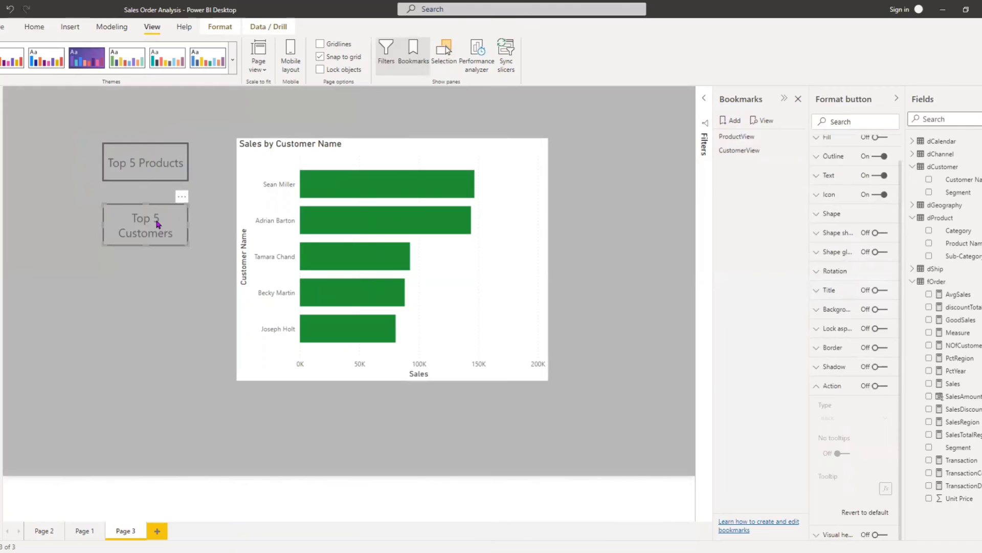
{"action": "left_click", "coordinate": [887, 389]}
{"action": "left_click", "coordinate": [879, 418]}
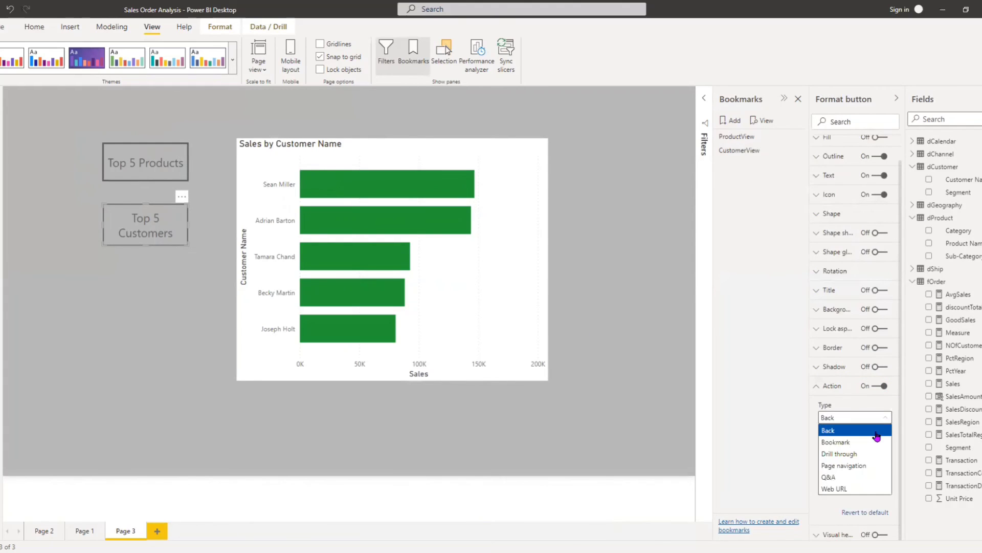
{"action": "left_click", "coordinate": [875, 441]}
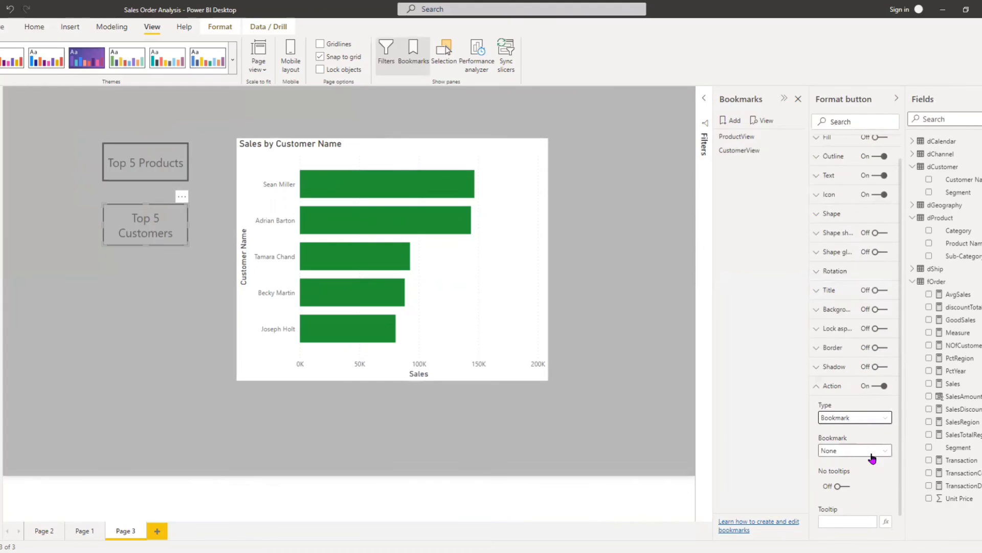
{"action": "left_click", "coordinate": [875, 451]}
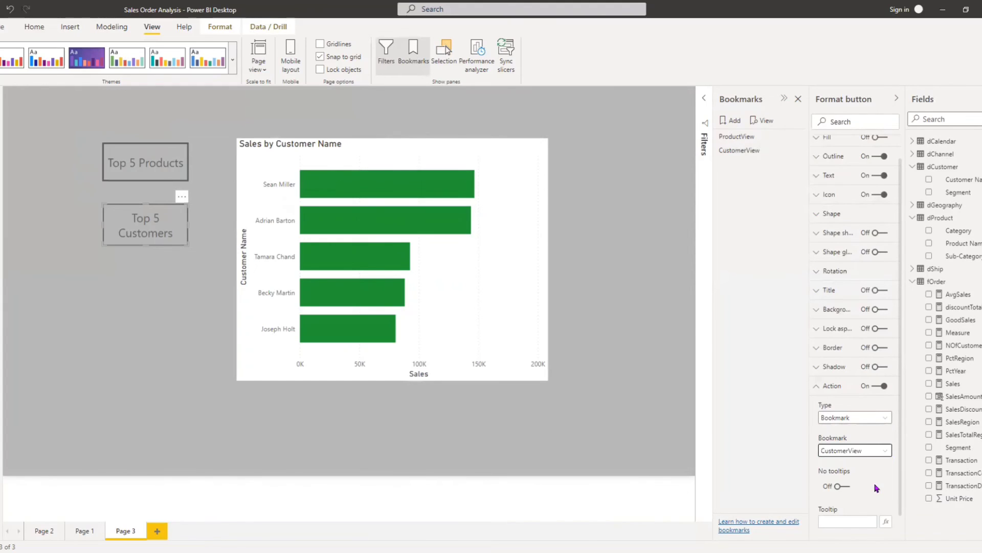
{"action": "left_click", "coordinate": [876, 487]}
Collapse the Visualizations pane and test the Top 5 Products button followed by the Top 5 Customers button
{"action": "left_click", "coordinate": [900, 99]}
{"action": "left_click", "coordinate": [716, 208]}
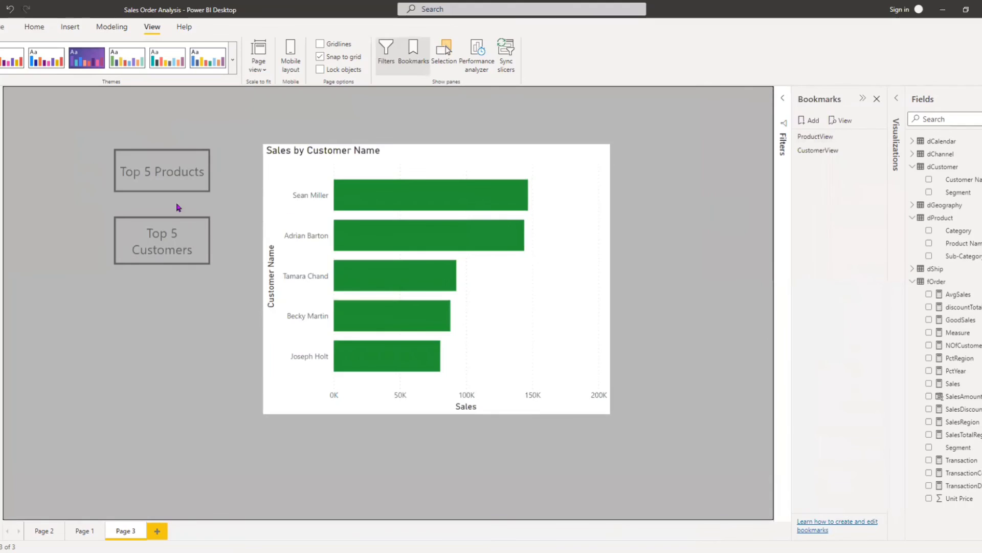
{"action": "left_click", "coordinate": [163, 171], "text": "ctrl"}
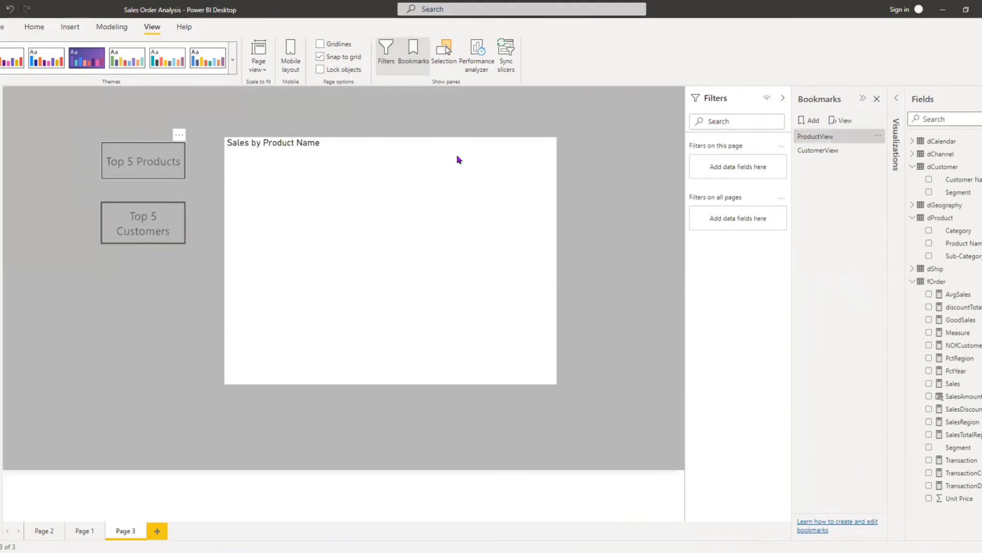
{"action": "left_click", "coordinate": [158, 233], "text": "ctrl"}
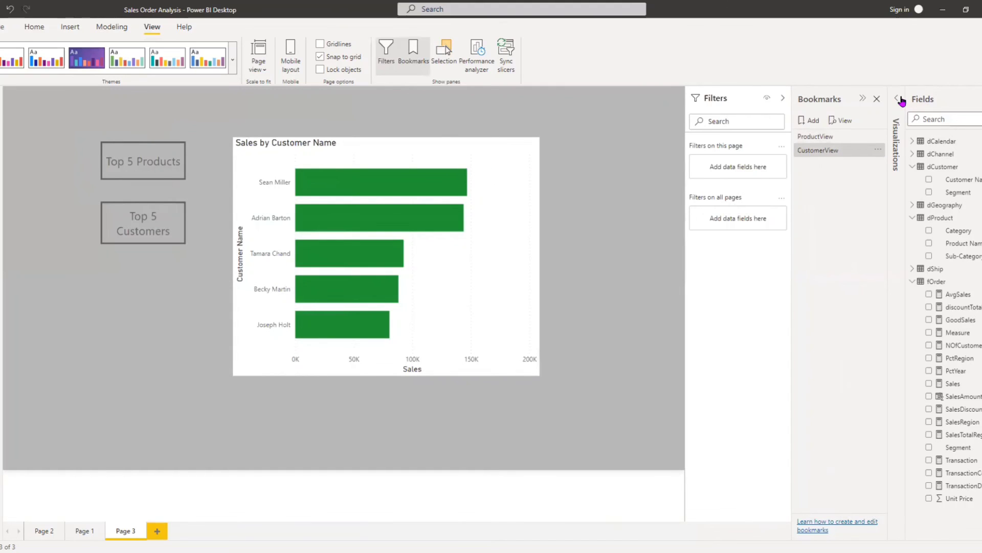
Close the Bookmarks pane and collapse the Filters pane to give the report canvas more room
{"action": "left_click", "coordinate": [898, 99]}
{"action": "left_click", "coordinate": [898, 98]}
{"action": "left_click", "coordinate": [877, 99]}
{"action": "left_click", "coordinate": [879, 98]}
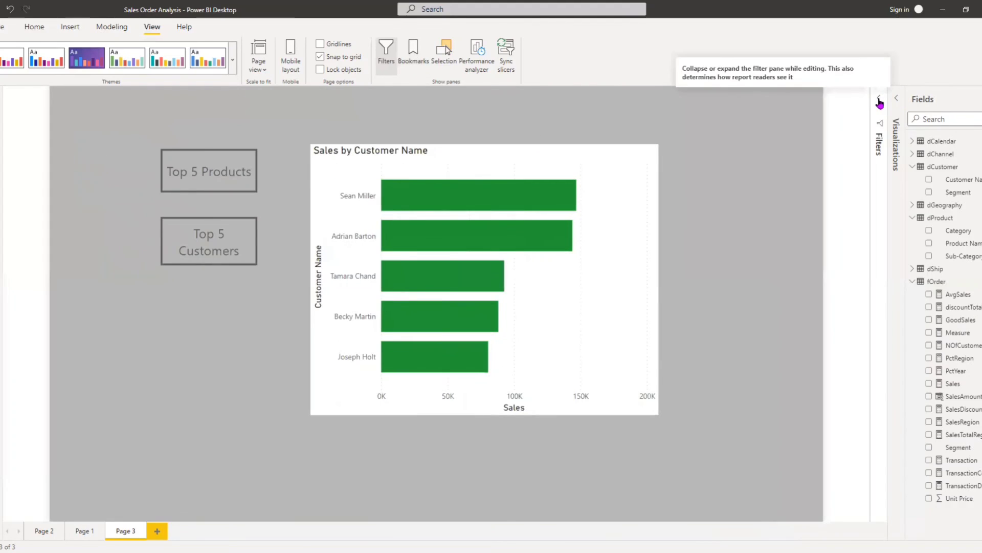